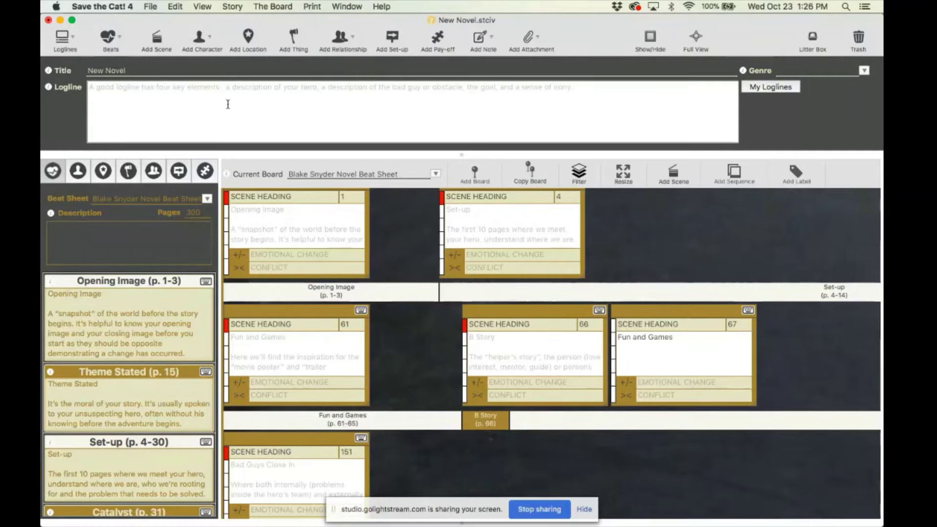
# Replace the placeholder title New Novel with 'In Some Other Life'.
pyautogui.click(152, 66)
pyautogui.moveTo(127, 71); pyautogui.dragTo(85, 69)
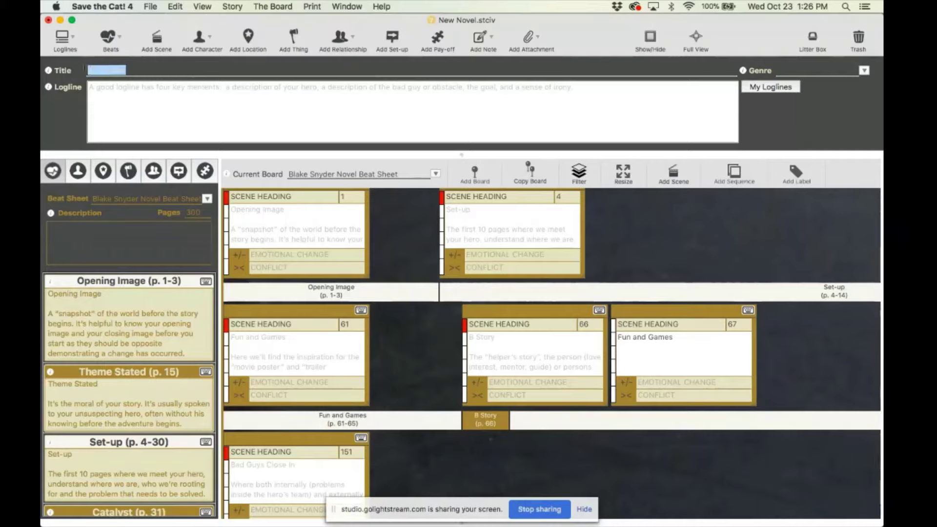
pyautogui.write('In Some Other Life')
# Paste in the parallel-life logline, add a comma, and review the Logline advice.
pyautogui.click(113, 98)
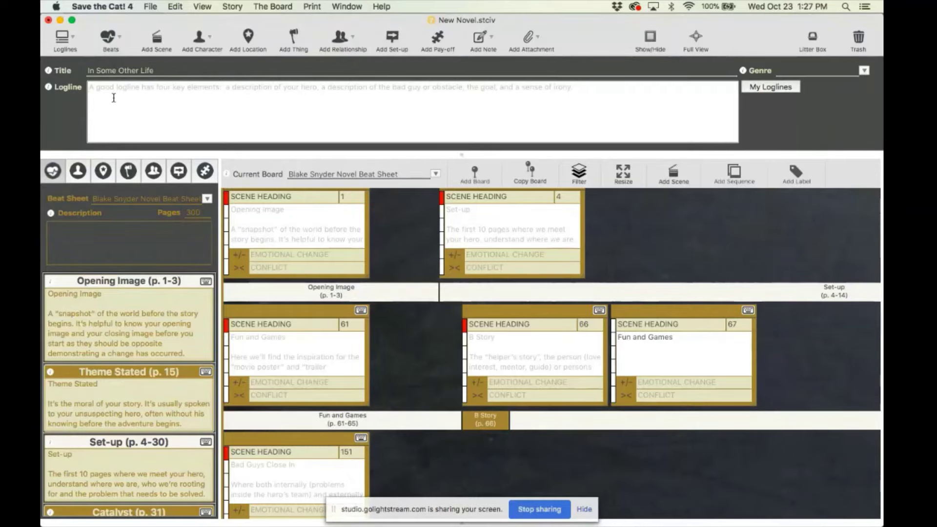
pyautogui.write('Three years after making one of the most regretful decisions of her life, Kennedy Rhodes bumps her head and wakes up in a parallel version of her life where she made a different choice only to find that this world is not as perfect as she thought it would be.')
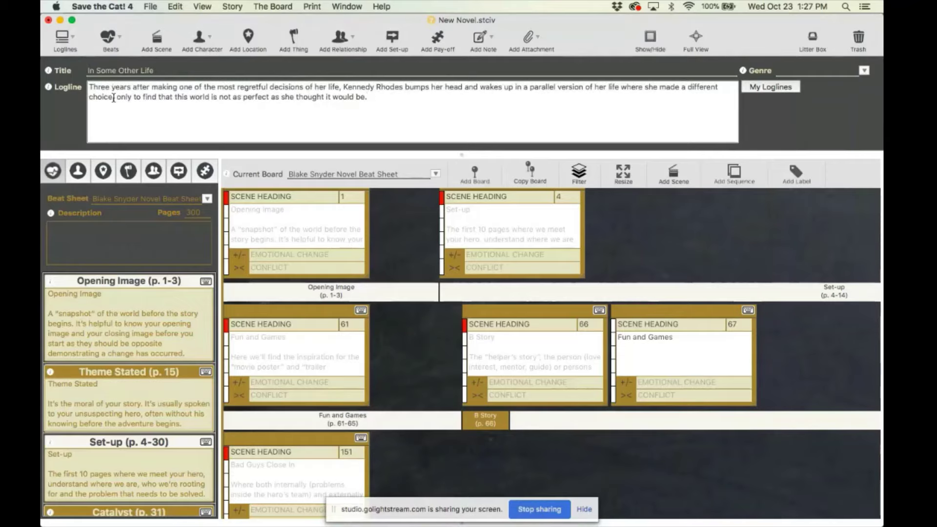
pyautogui.click(113, 98)
pyautogui.write(',')
pyautogui.click(49, 88)
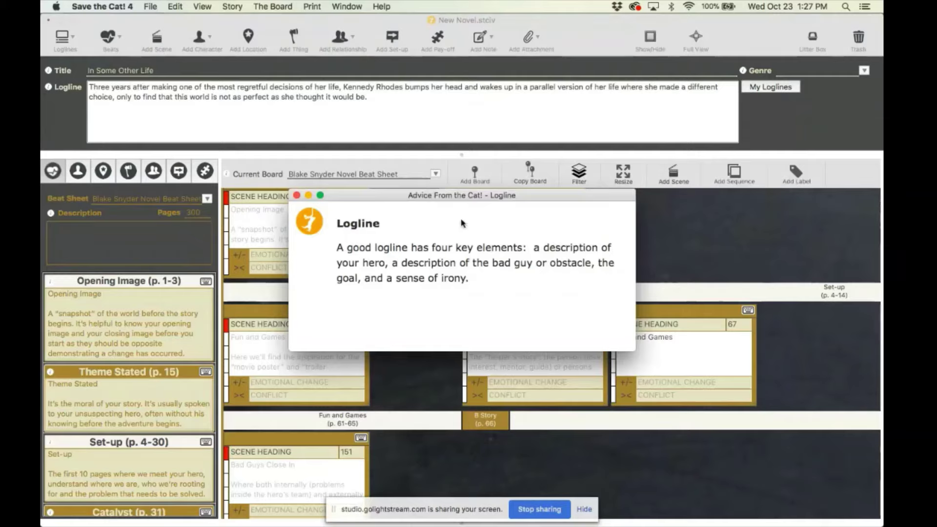
pyautogui.click(295, 195)
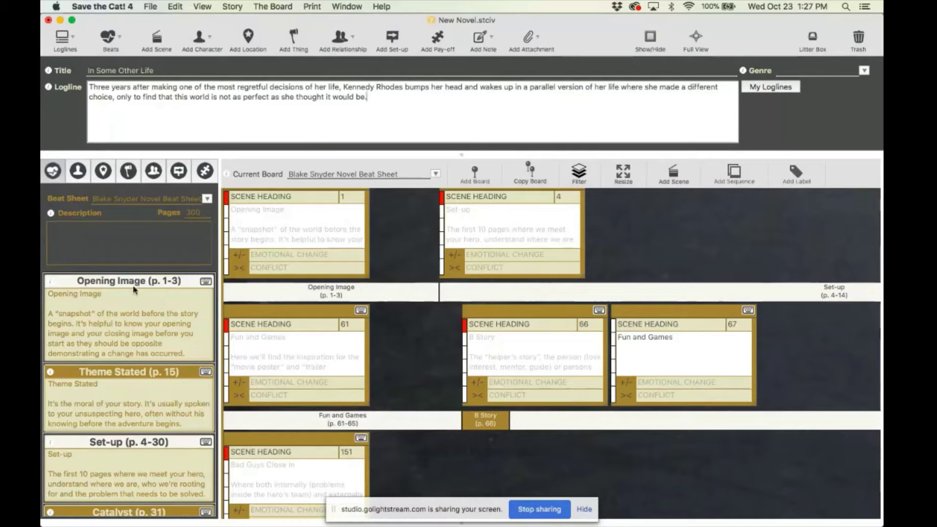
pyautogui.scroll(-10, 133, 290)
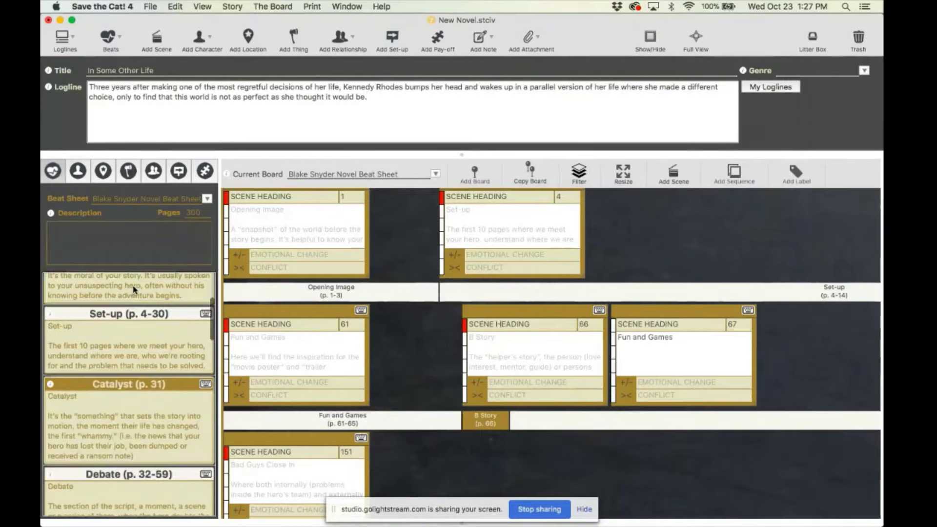
pyautogui.scroll(10, 133, 290)
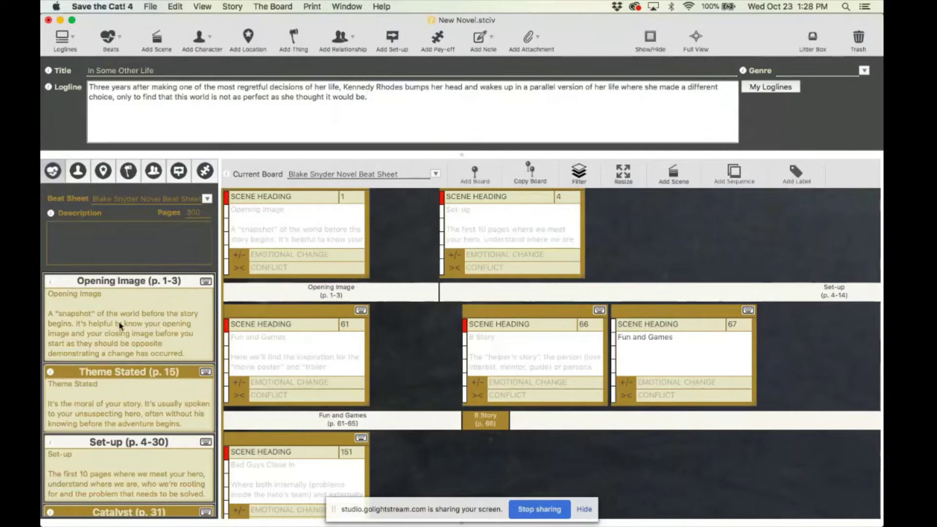
# Write the Opening Image beat as an email to Kennedy revealing flaws like being a control freak.
pyautogui.doubleClick(96, 306)
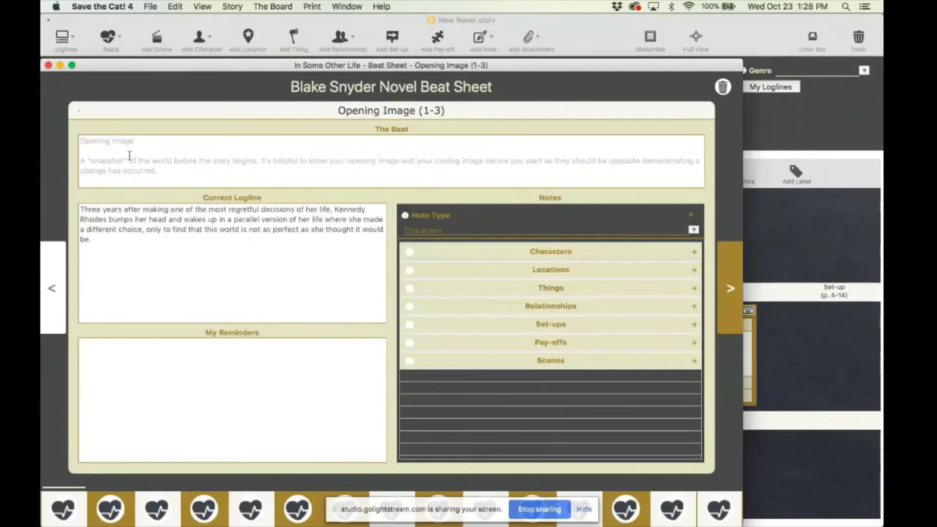
pyautogui.click(77, 112)
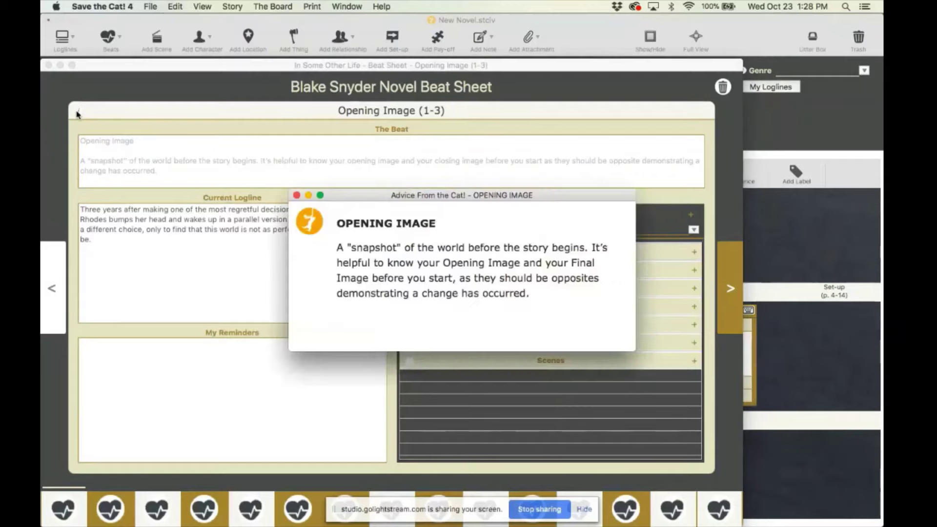
pyautogui.click(296, 196)
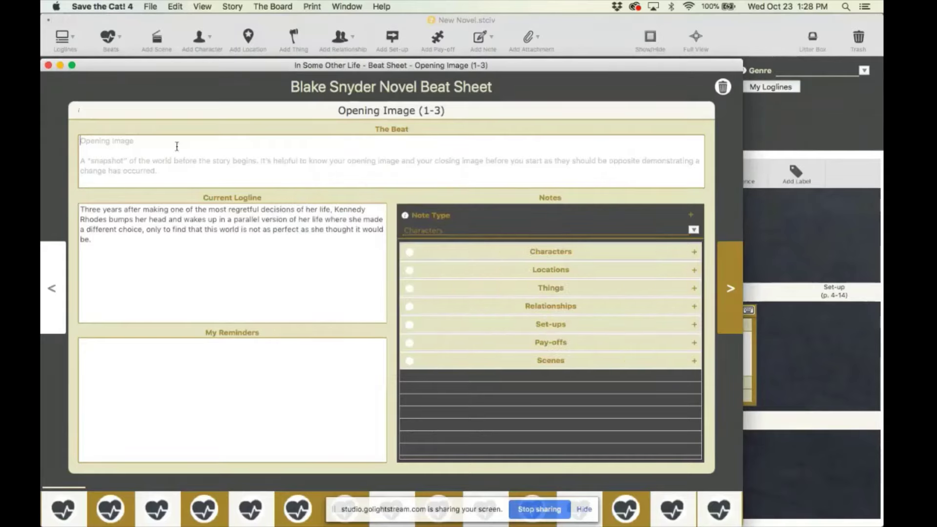
pyautogui.write('An emai')
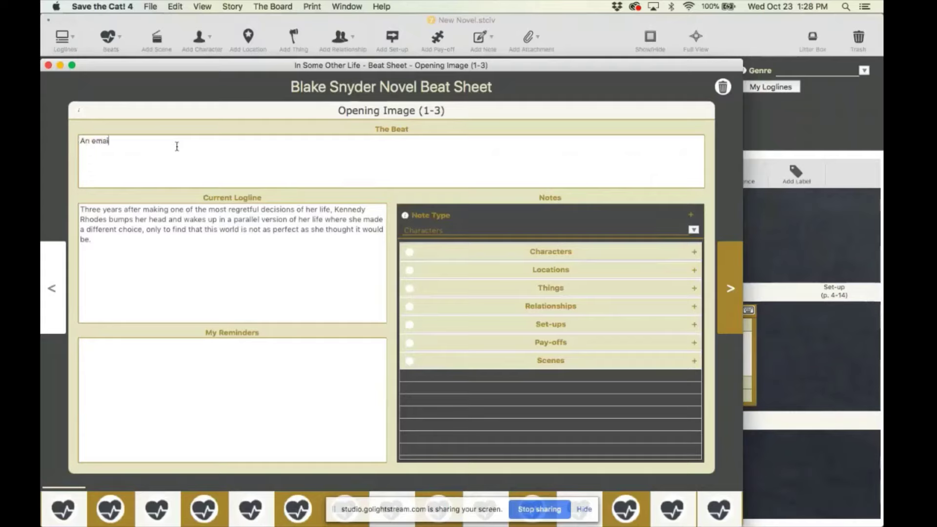
pyautogui.write('l to Kennedy ')
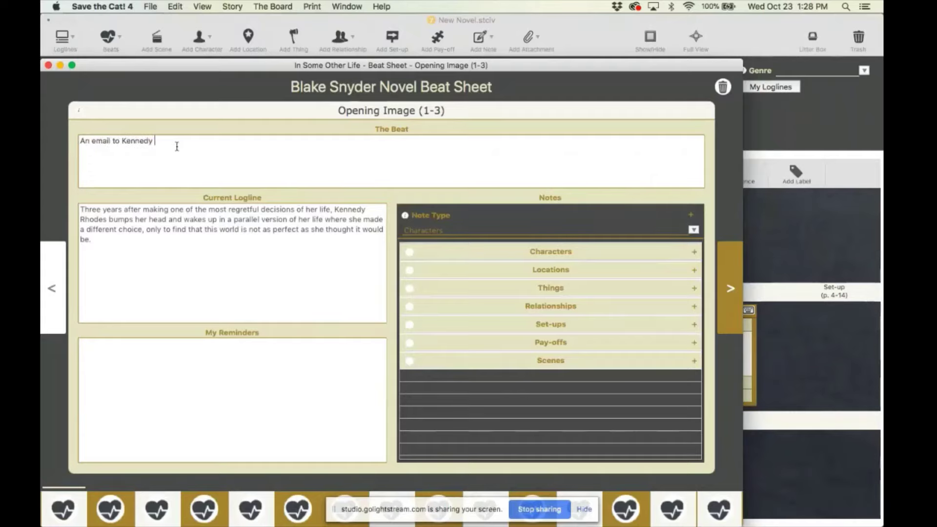
pyautogui.write('revealing some of her flaws, i')
pyautogui.write('ike that')
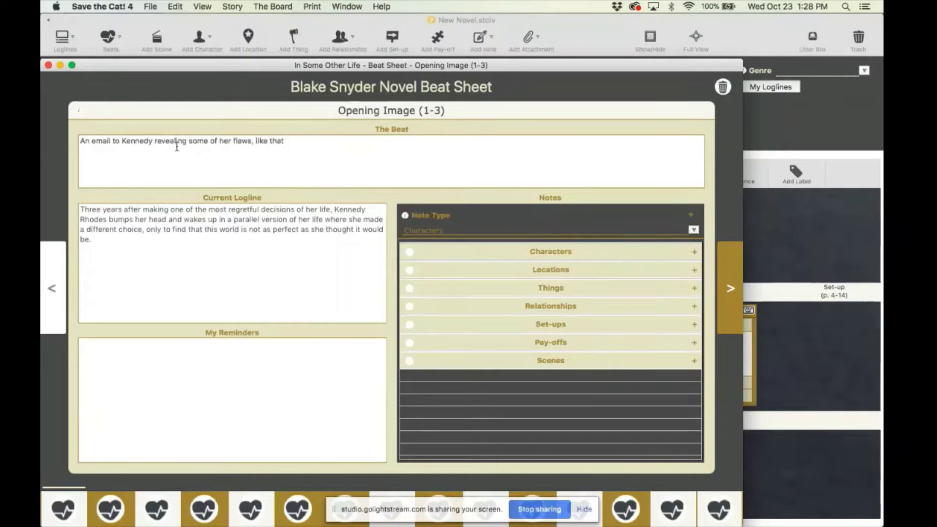
pyautogui.write(" she's a control freak.")
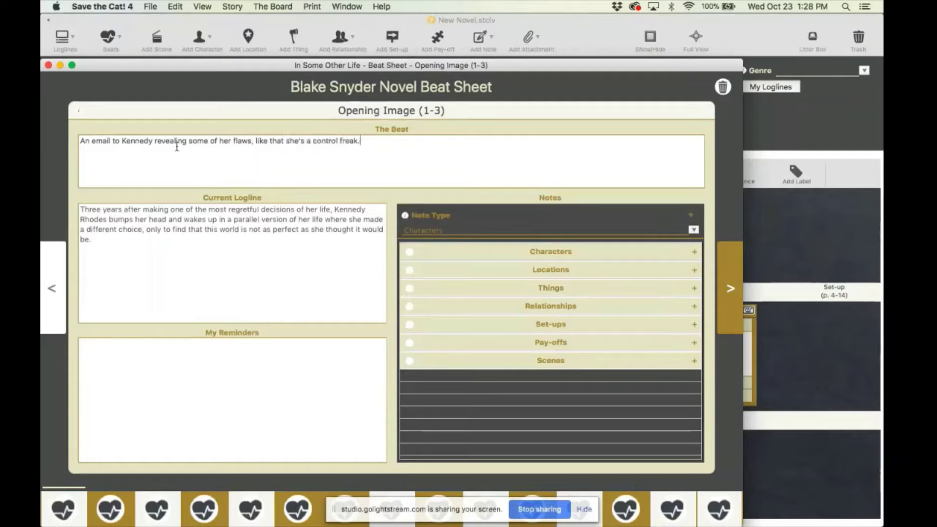
# Write the Catalyst beat: Kennedy walks in on her boyfriend kissing her best friend.
pyautogui.click(48, 66)
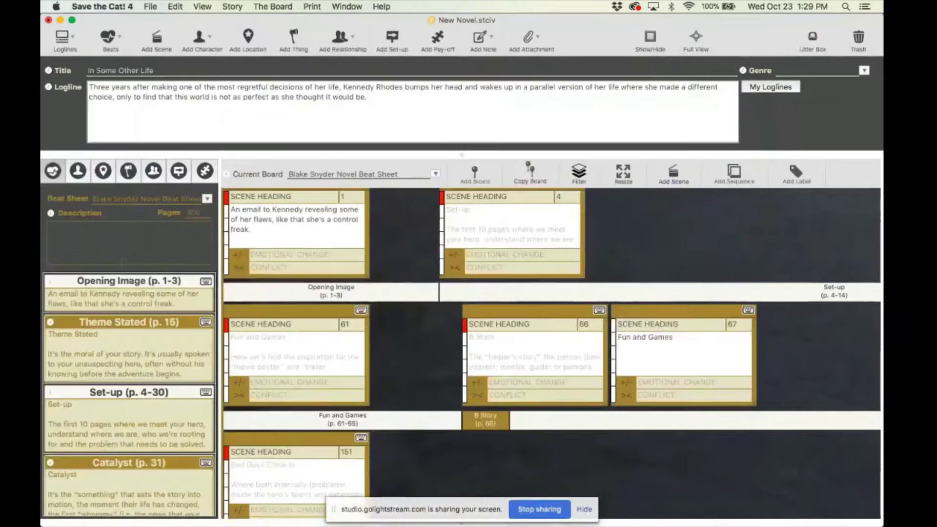
pyautogui.scroll(-5, 120, 369)
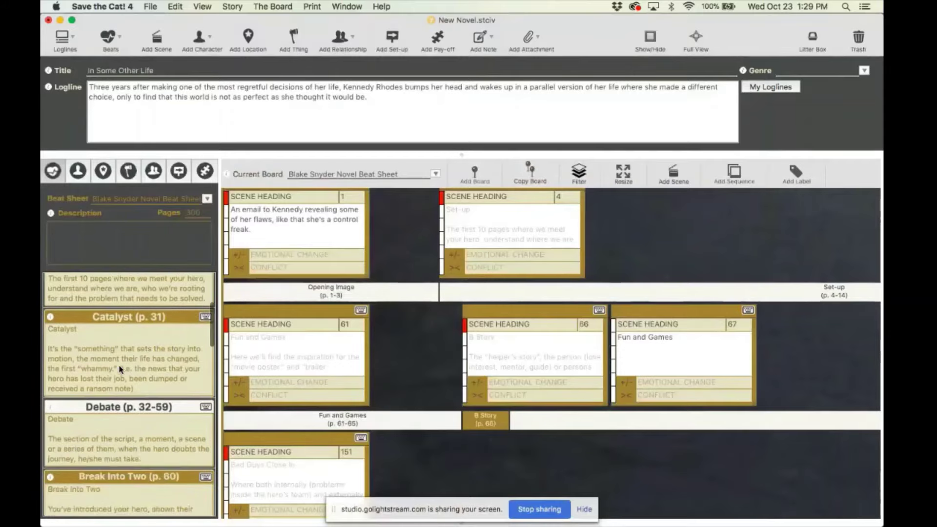
pyautogui.doubleClick(119, 370)
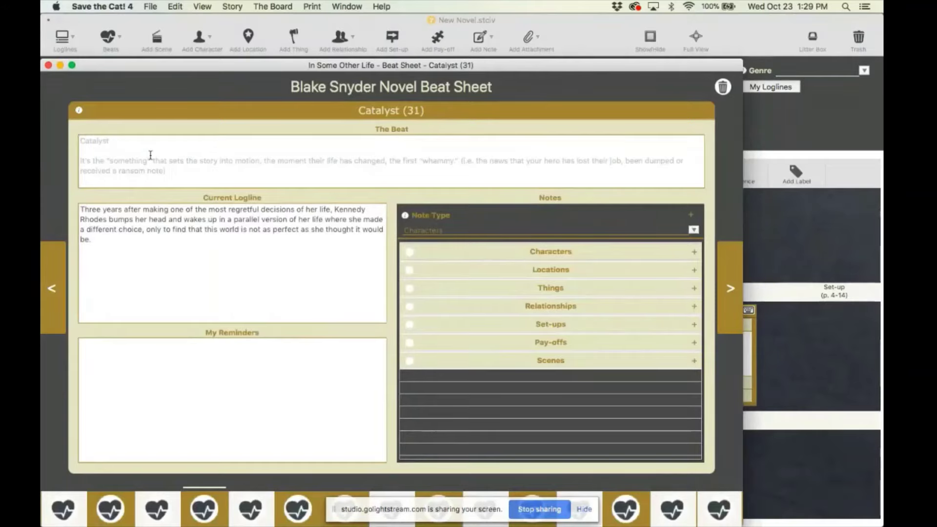
pyautogui.write('Kennedy walks')
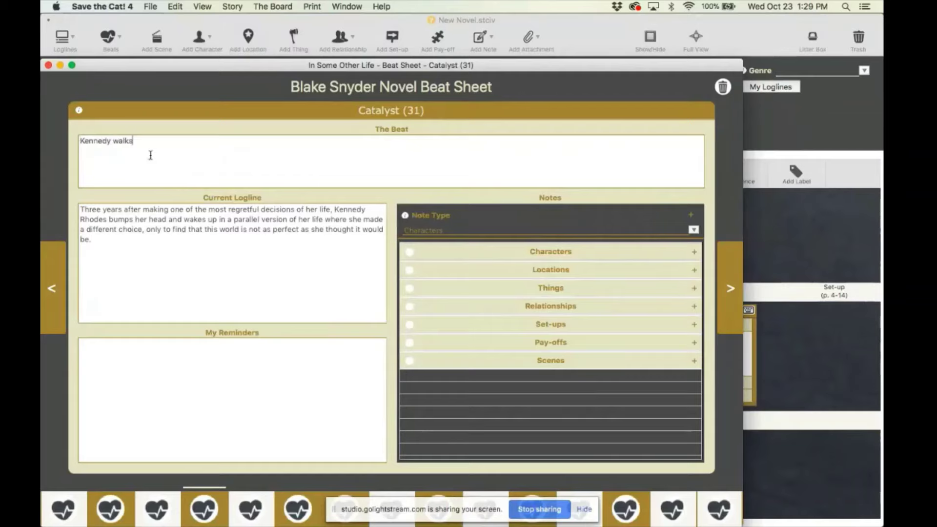
pyautogui.write(' in on her boyfriend')
pyautogui.write('kissing her best fri')
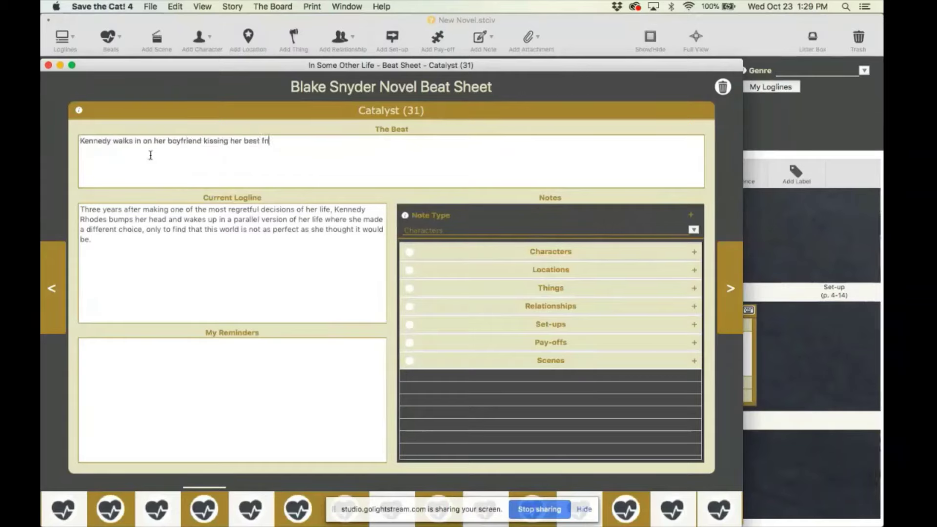
pyautogui.write('end.')
pyautogui.press('super+w')
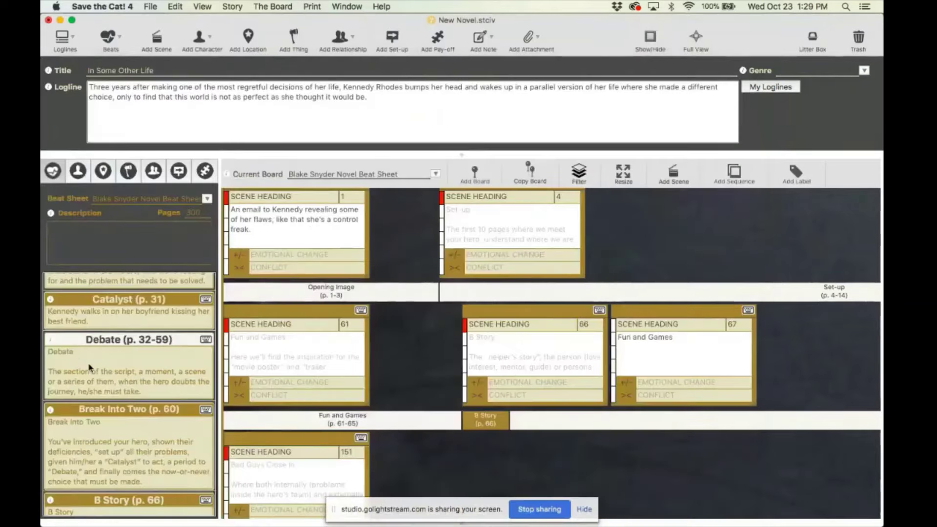
# Write the Debate beat: Kennedy regrets her choices and wonders what to do next.
pyautogui.doubleClick(90, 367)
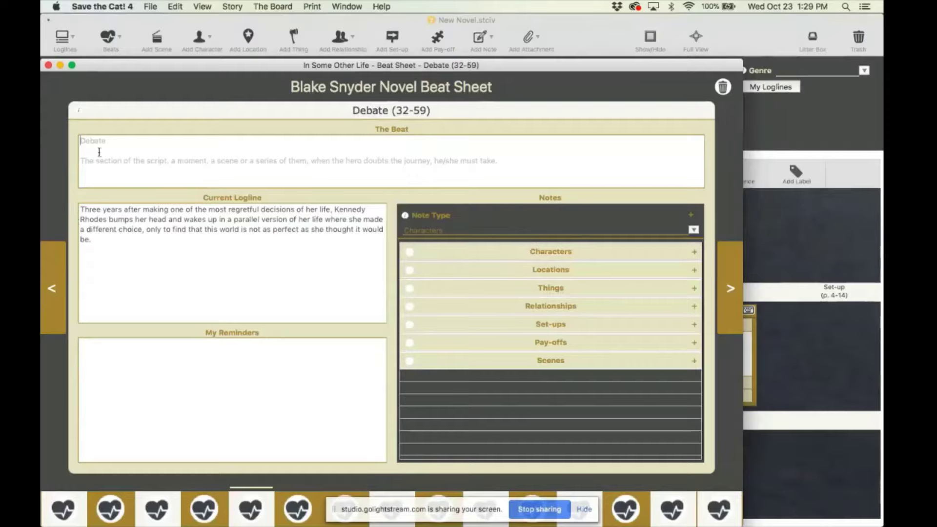
pyautogui.write('Kennedy ')
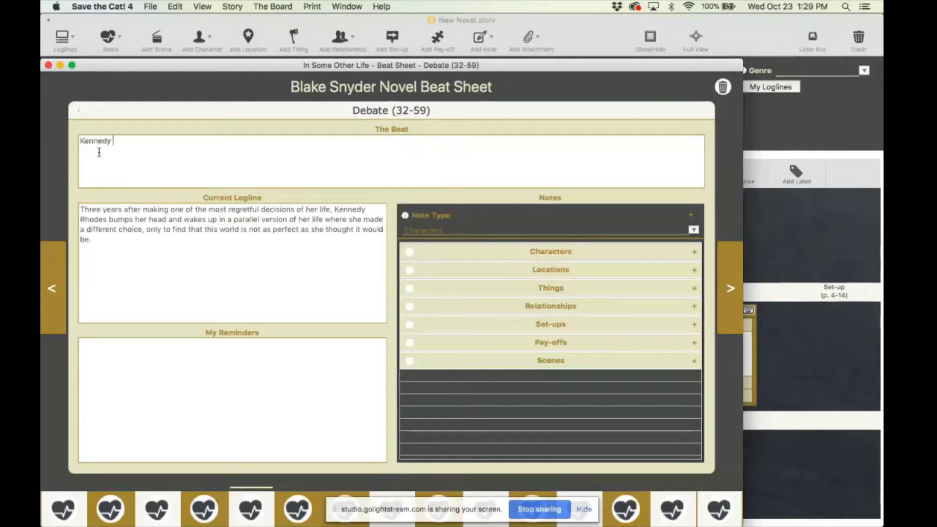
pyautogui.write('regrest her choices, wond')
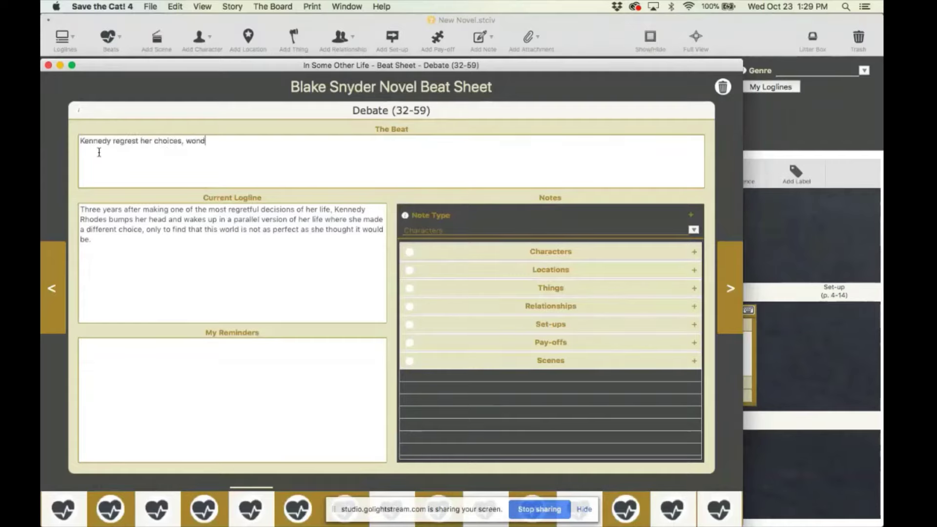
pyautogui.write('ers what to do next')
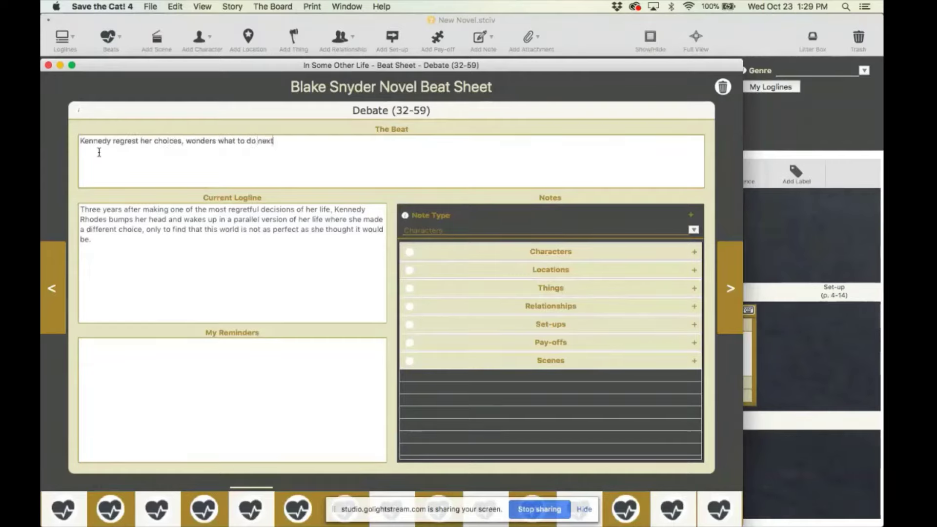
pyautogui.write('.')
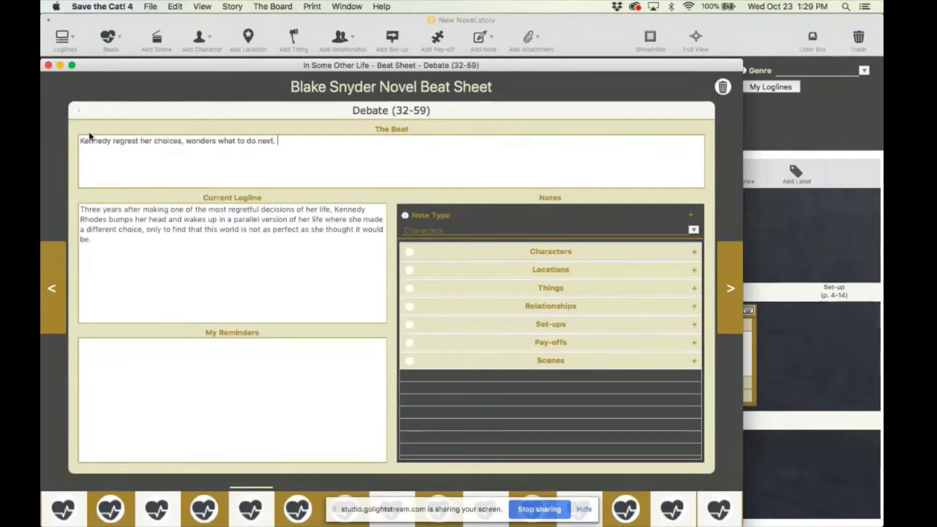
pyautogui.click(48, 65)
# Scroll through the beat sheet board and back up to the Opening Image and Set-up rows.
pyautogui.scroll(5, 139, 307)
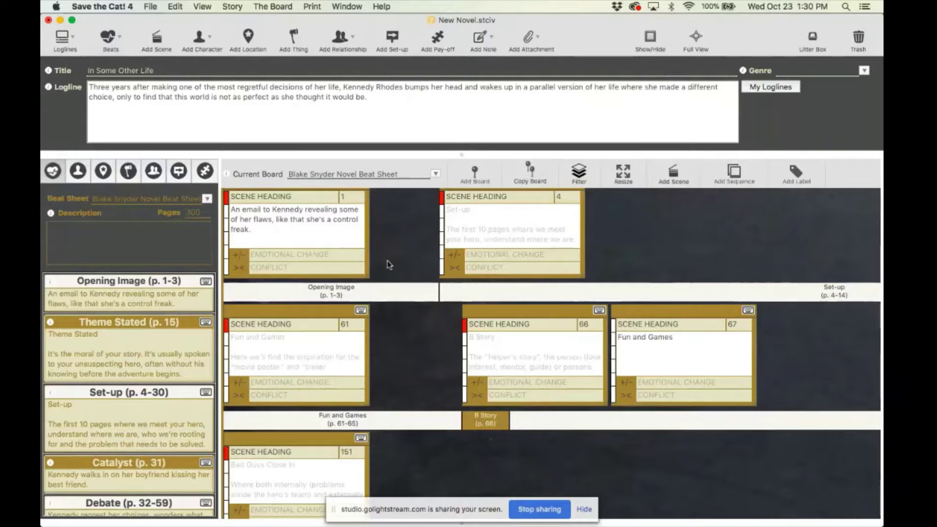
pyautogui.scroll(-3, 390, 261)
pyautogui.scroll(4, 391, 261)
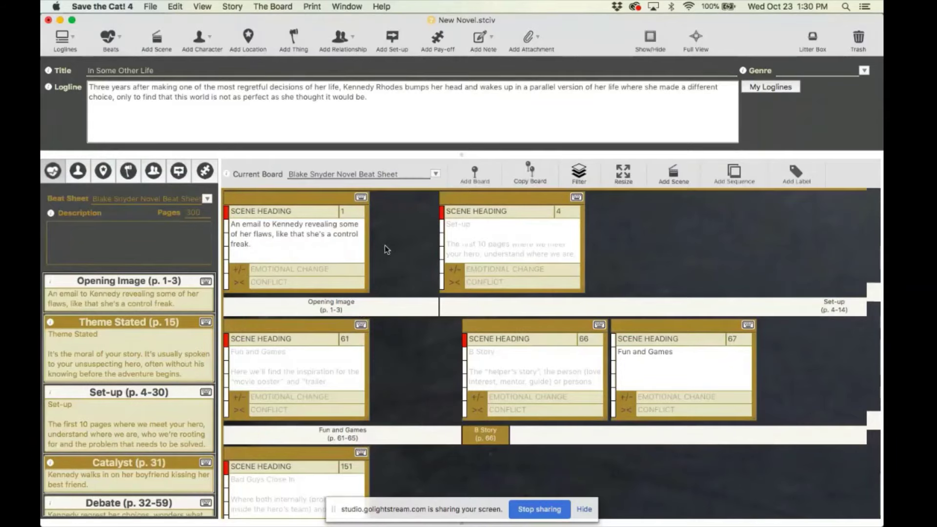
pyautogui.scroll(-3, 382, 337)
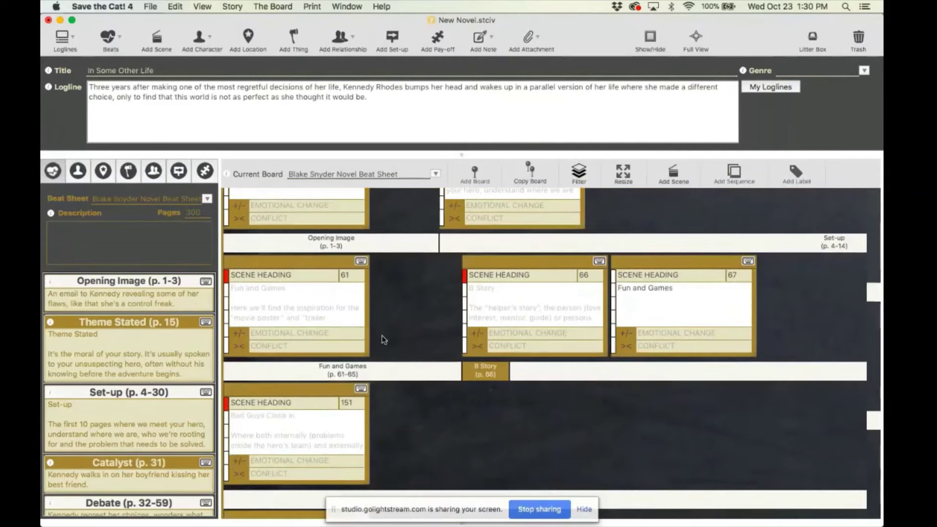
pyautogui.scroll(-4, 382, 335)
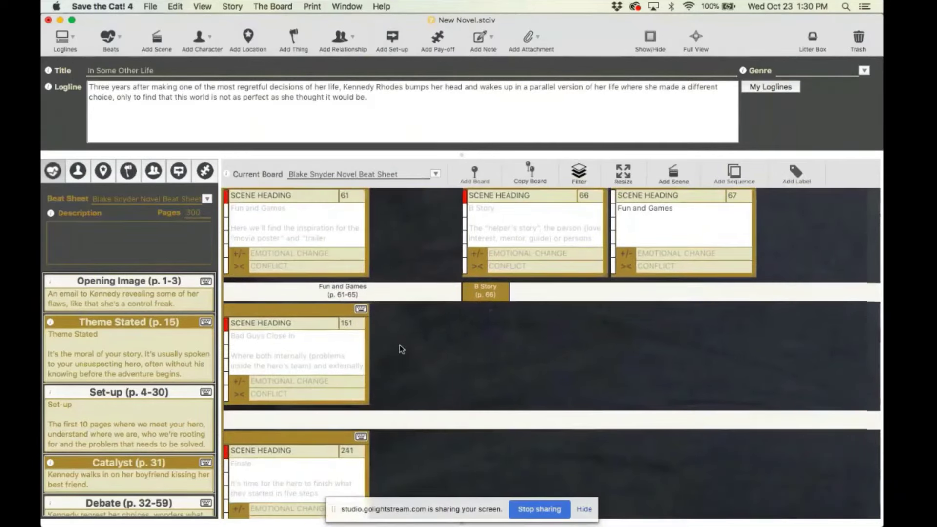
pyautogui.scroll(-2, 400, 344)
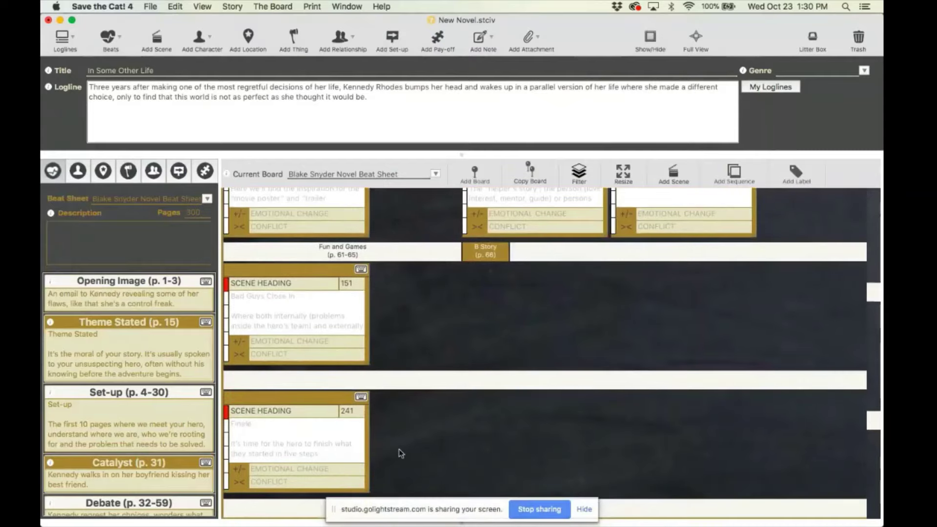
pyautogui.scroll(9, 399, 452)
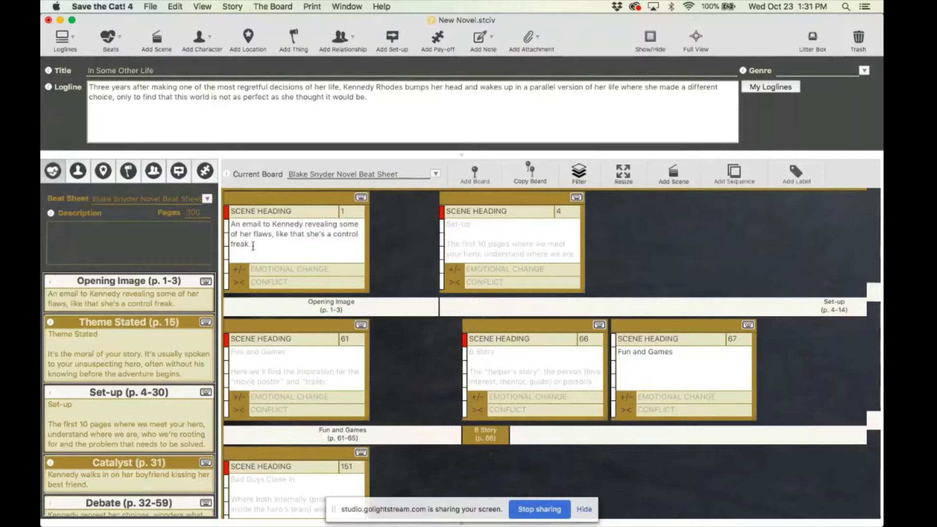
# Scroll the board right until Catalyst card 31 and Debate card 32 are visible.
pyautogui.hscroll(10, 271, 241)
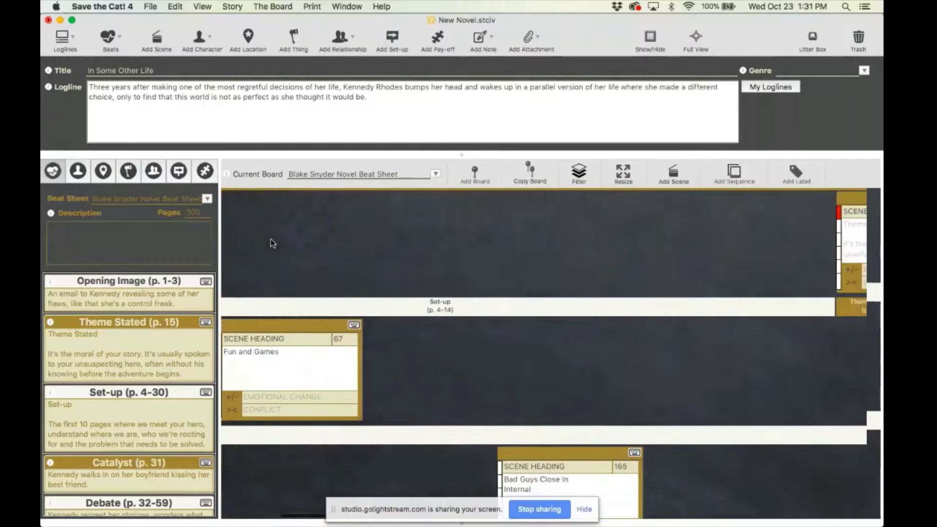
pyautogui.hscroll(10, 271, 242)
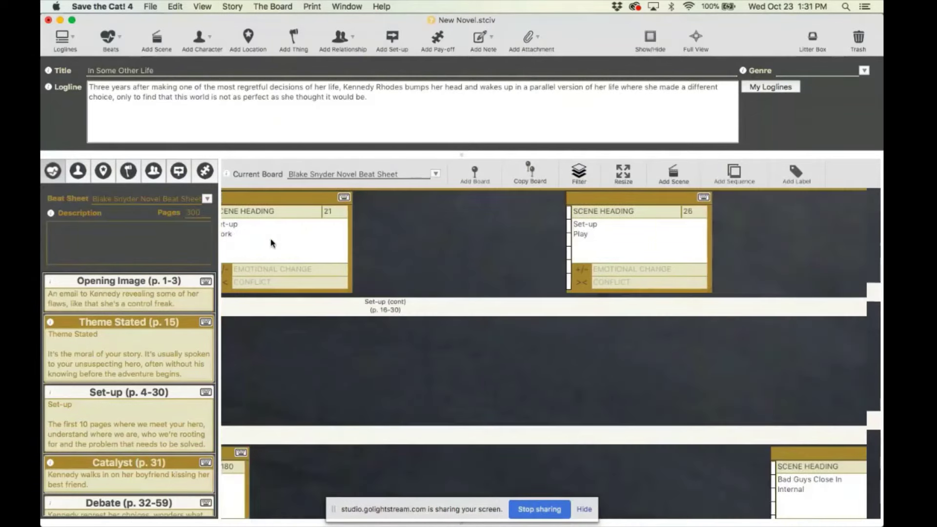
pyautogui.hscroll(10, 273, 242)
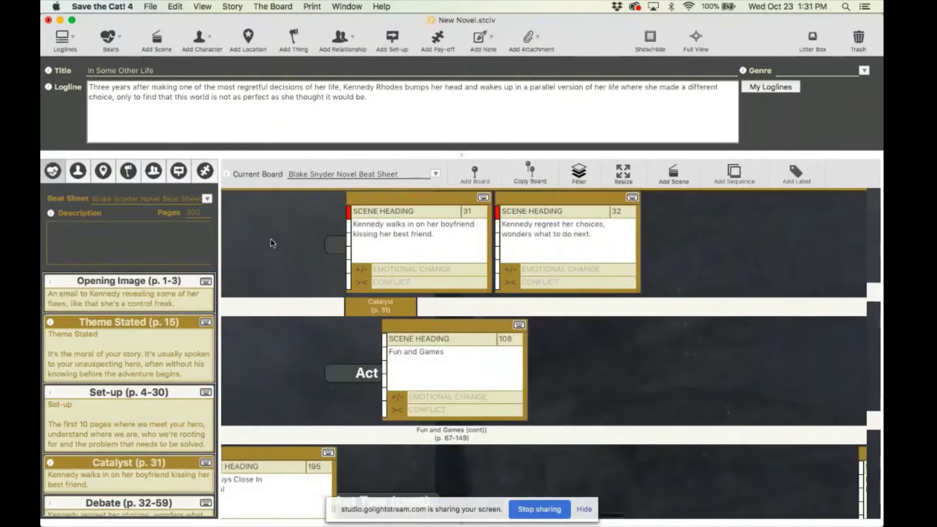
pyautogui.hscroll(8, 272, 243)
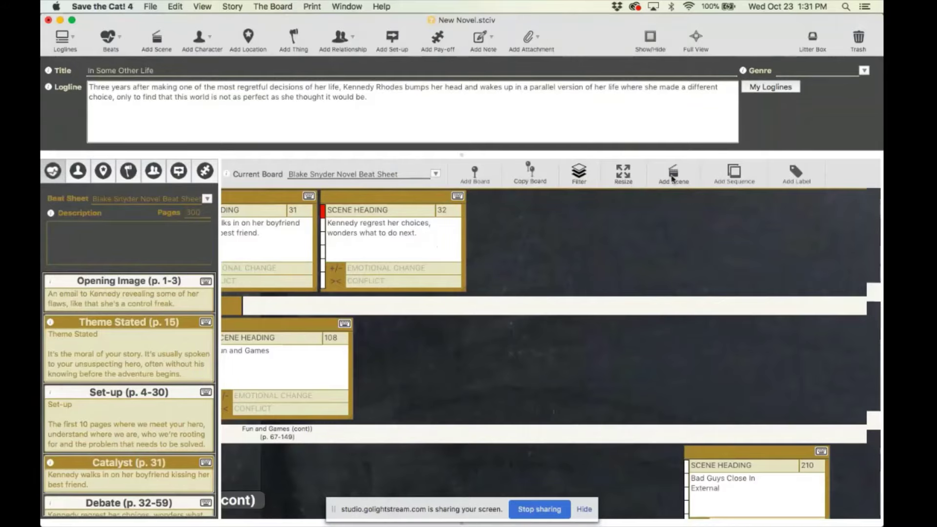
# Add a scene card beside card 32 headed 'KENNEDY GOES TO WINDSOR ACADEMY TO BEG FOR HER PLACE'.
pyautogui.moveTo(673, 179); pyautogui.dragTo(493, 201)
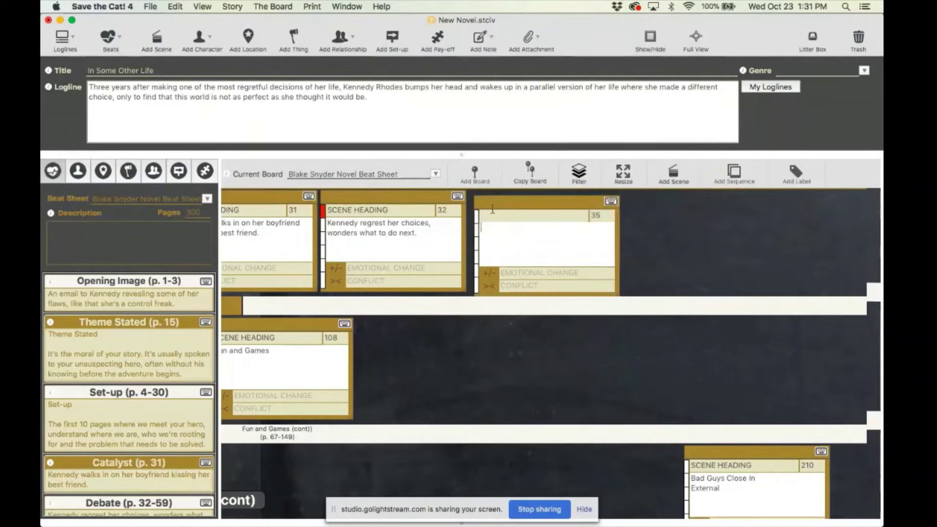
pyautogui.write('K')
pyautogui.press('BackSpace')
pyautogui.click(497, 215)
pyautogui.write('KENNEDY GOES TO WINDO')
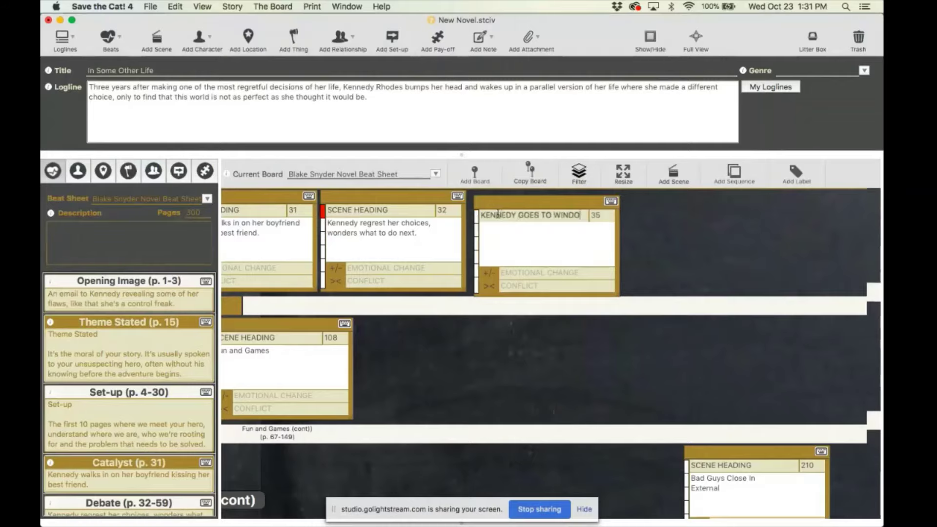
pyautogui.write('R ACADEMY TO BEG FOR HRE')
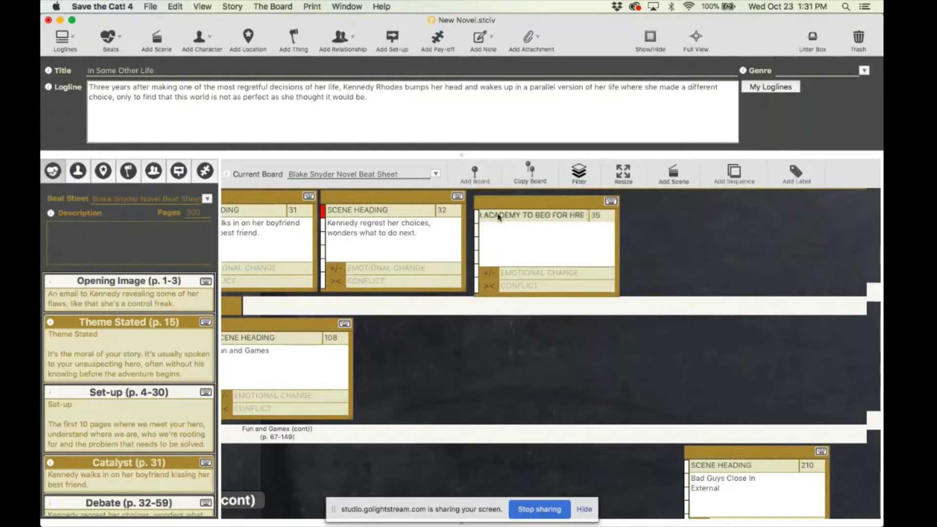
pyautogui.press('BackSpace')
pyautogui.press('BackSpace')
pyautogui.write('ER PLACE')
pyautogui.moveTo(497, 217); pyautogui.dragTo(464, 222)
pyautogui.click(515, 251)
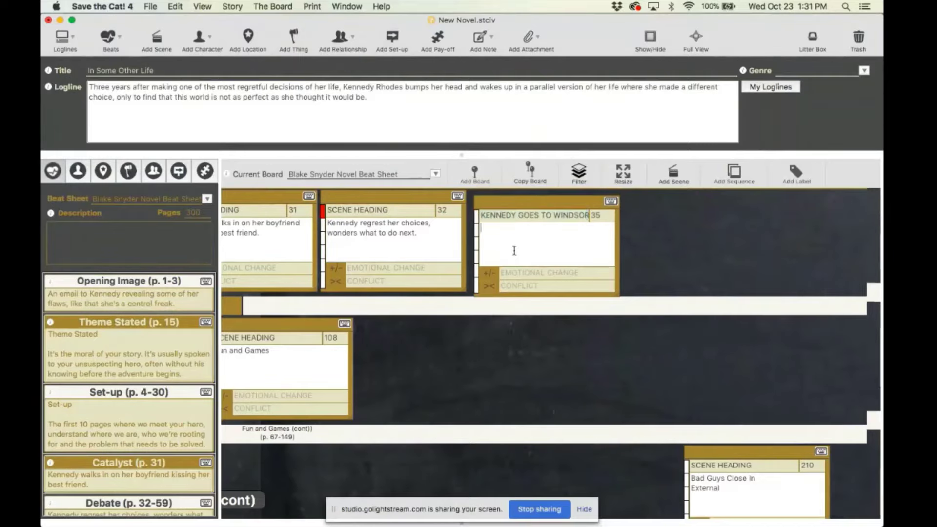
# Open card 35 and describe the scene as 'Wants her place back, but there's no room.'.
pyautogui.doubleClick(480, 203)
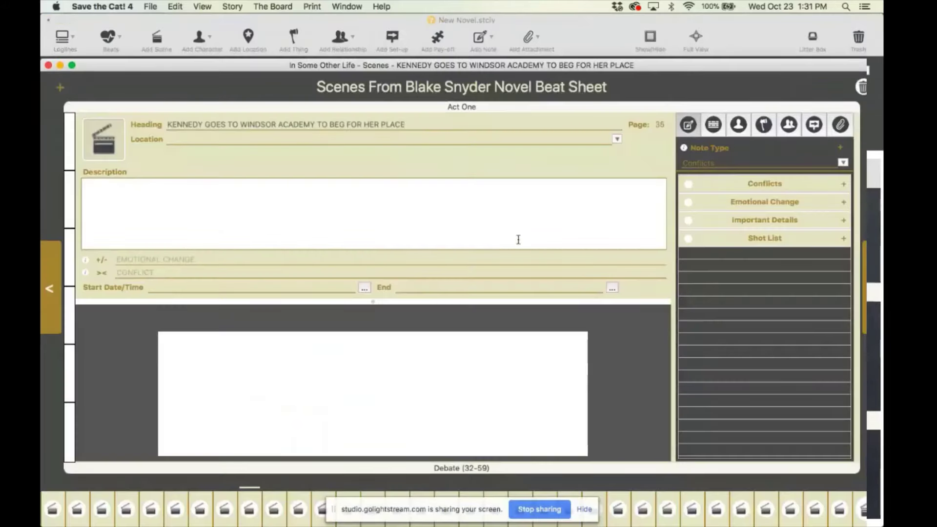
pyautogui.click(137, 203)
pyautogui.write('Wants her place back')
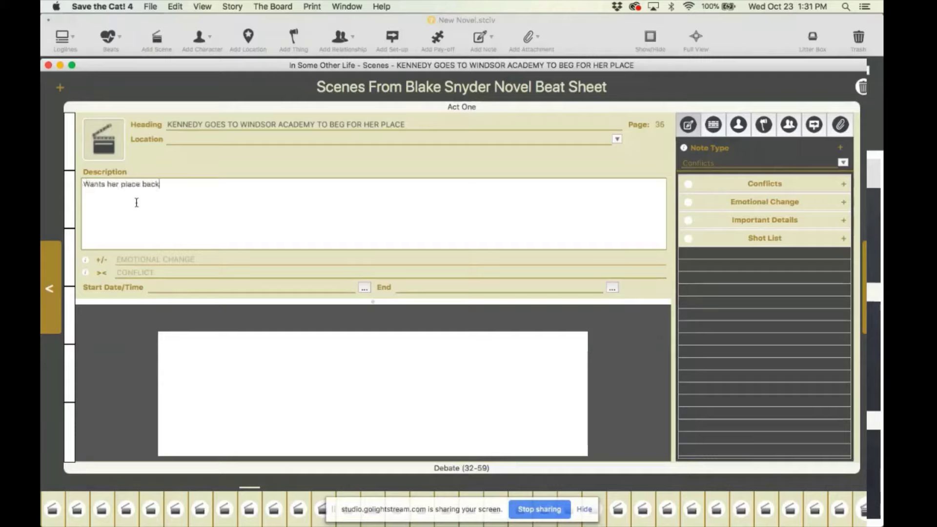
pyautogui.write(", but there's no room.")
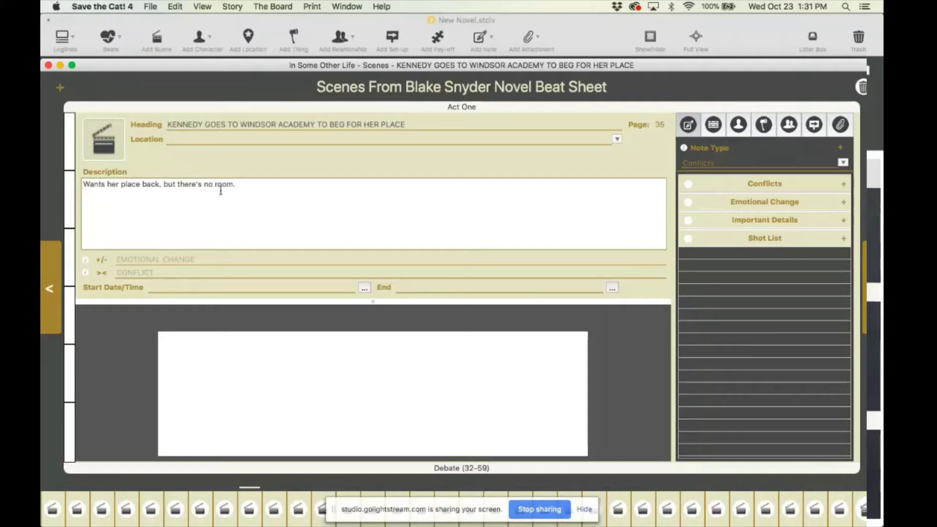
# Set the scene location to Windsor Academy, save it as a new location, and check the list.
pyautogui.click(193, 139)
pyautogui.write('Windsor Academy')
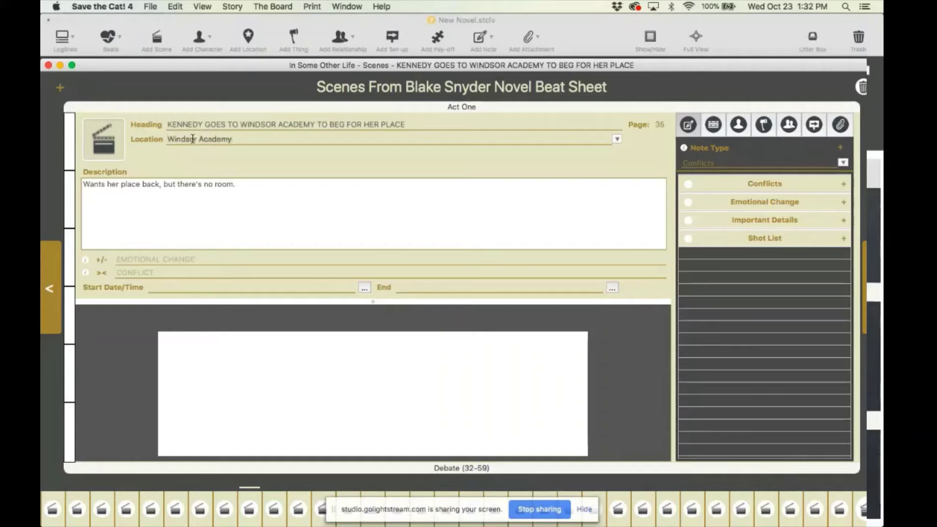
pyautogui.press('Return')
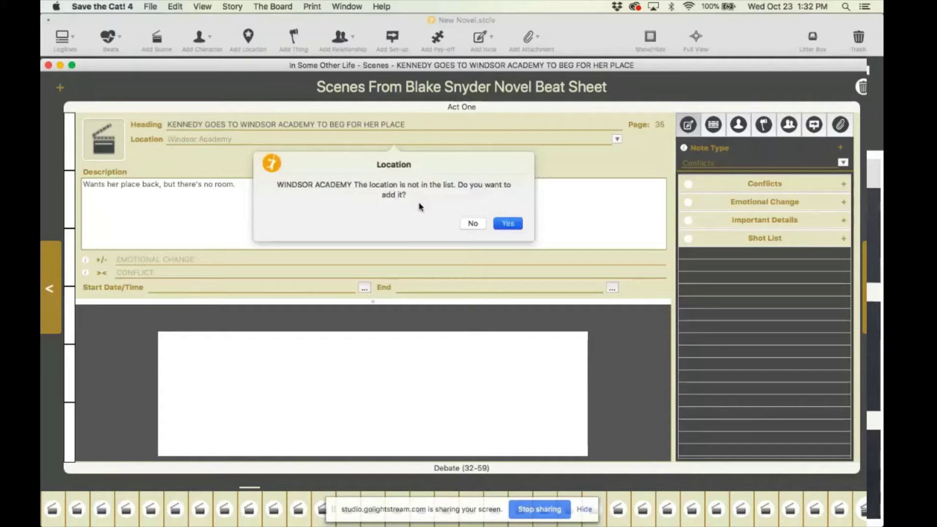
pyautogui.click(512, 225)
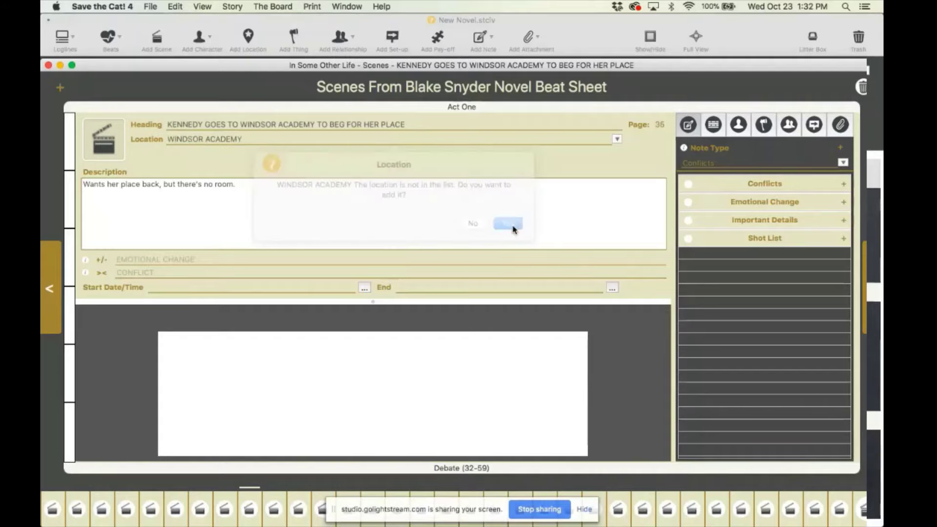
pyautogui.click(617, 140)
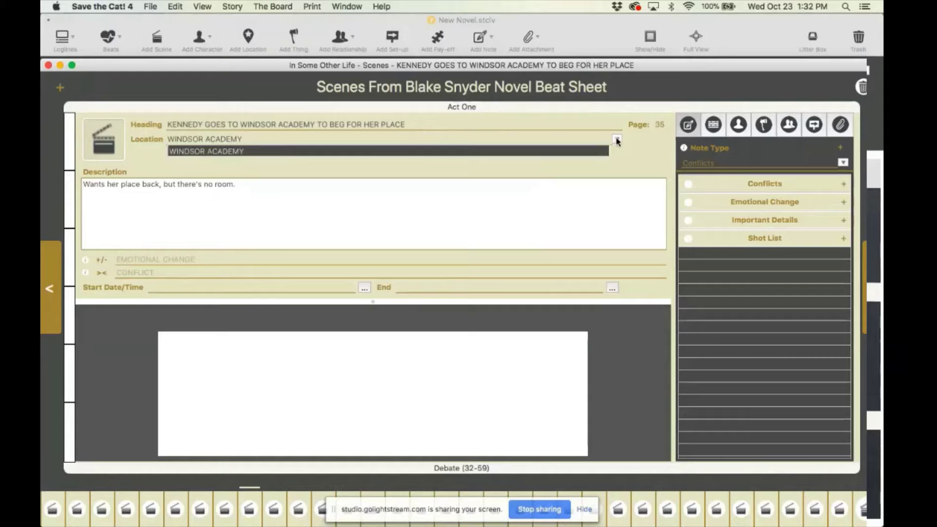
pyautogui.click(585, 151)
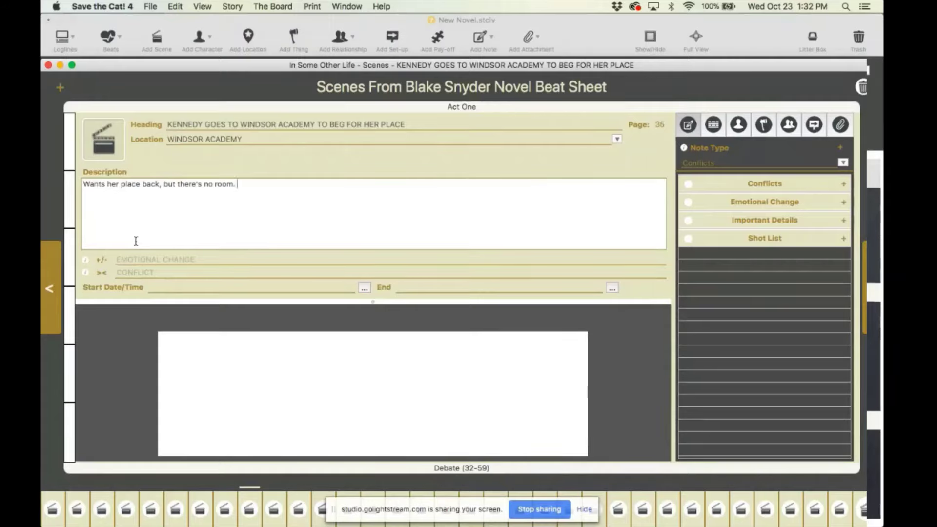
# Review the emotional change advice, then enter 'Desperate/dejected' as the scene's emotional change.
pyautogui.click(86, 261)
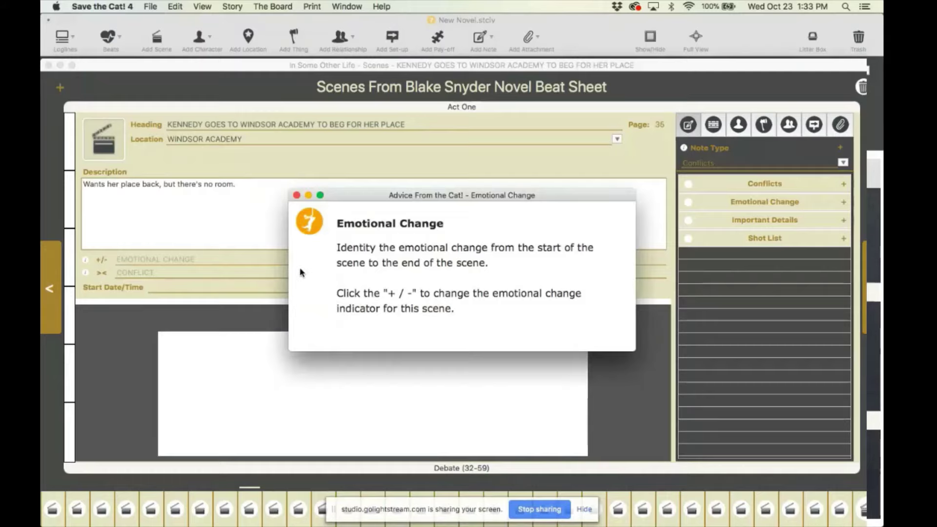
pyautogui.click(297, 195)
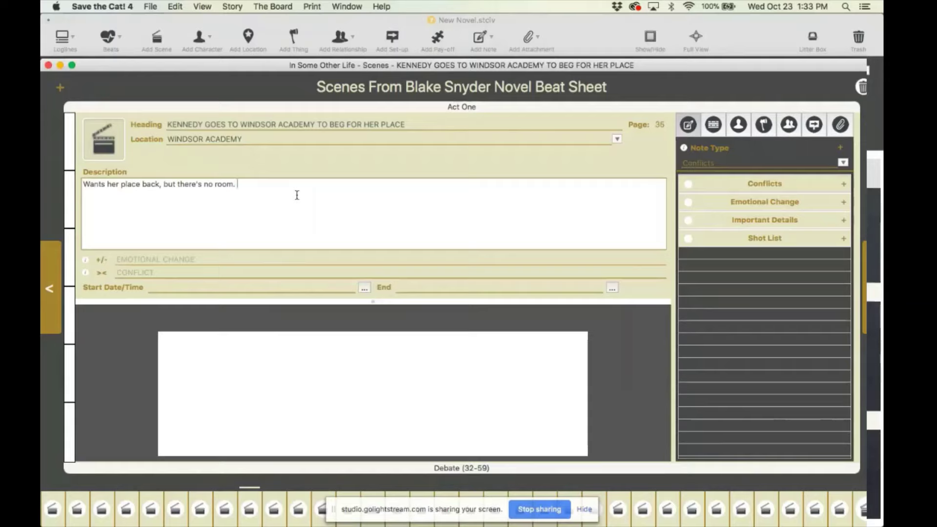
pyautogui.click(140, 256)
pyautogui.write('Desperate/')
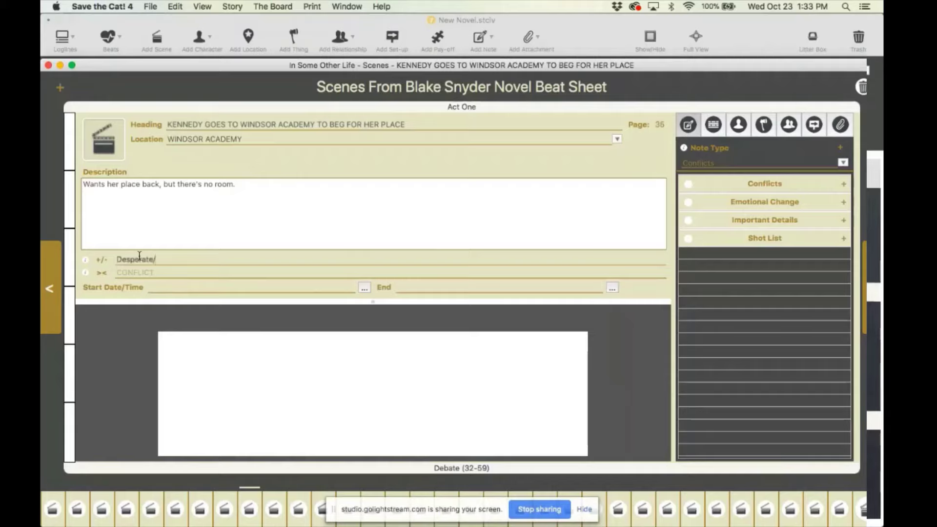
pyautogui.write('rejected')
# Review the conflict advice, then enter 'To get her place back >< There's no place'.
pyautogui.click(85, 273)
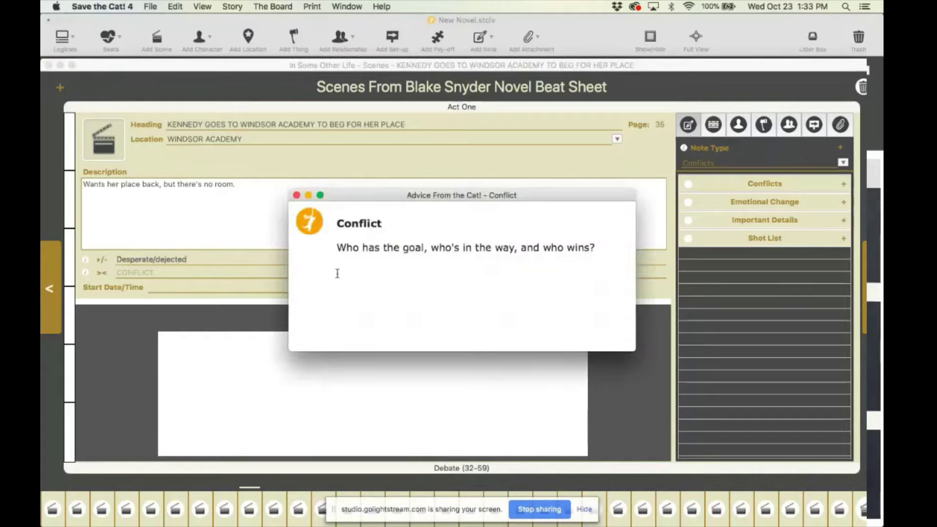
pyautogui.click(296, 196)
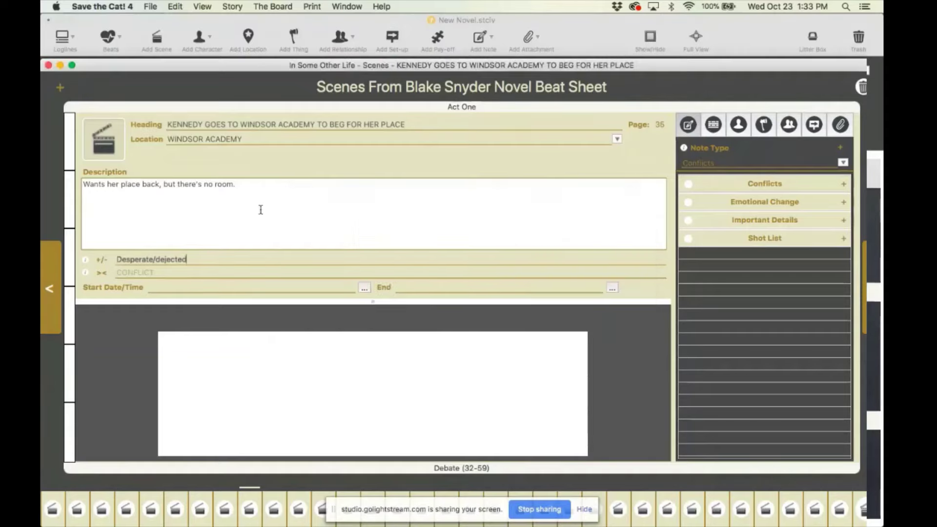
pyautogui.click(142, 275)
pyautogui.write('To get he')
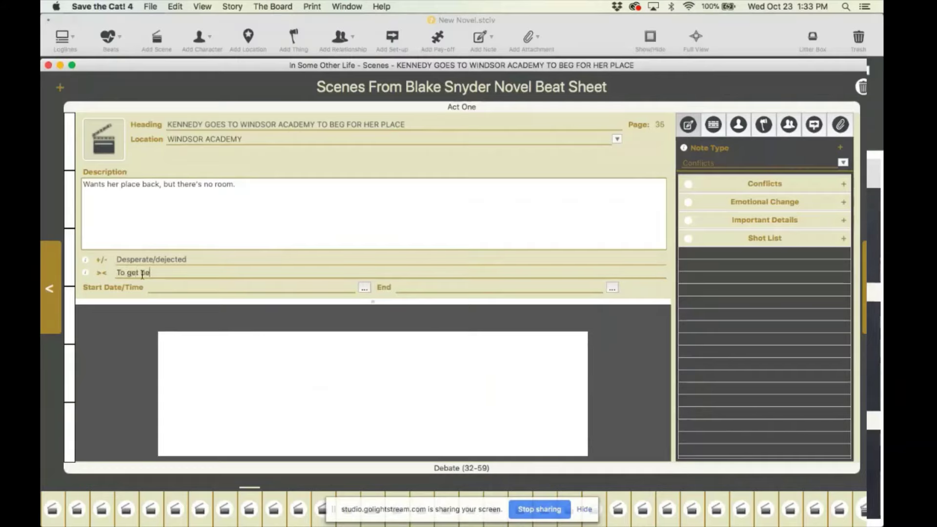
pyautogui.write("r place back >< There's no place")
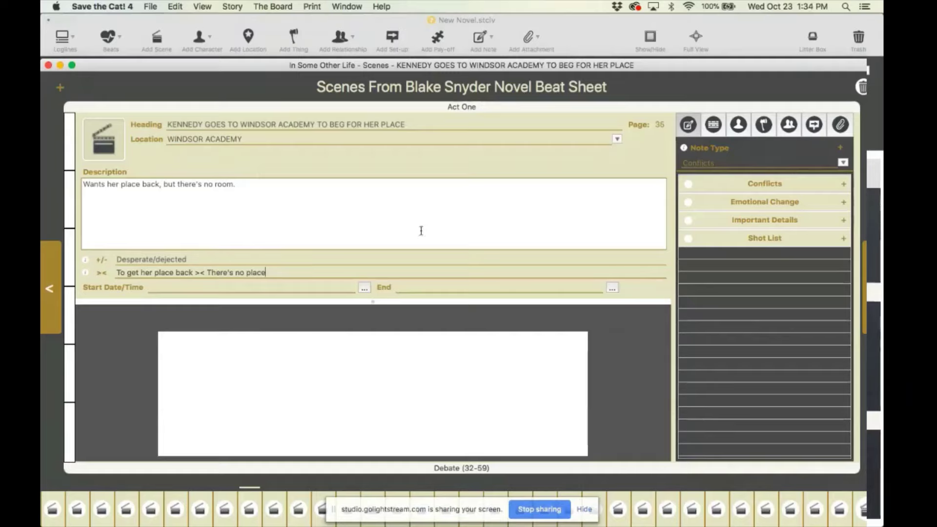
# Add KENNEDY RHODES to scene 35 from its Characters panel as Main Character.
pyautogui.click(738, 130)
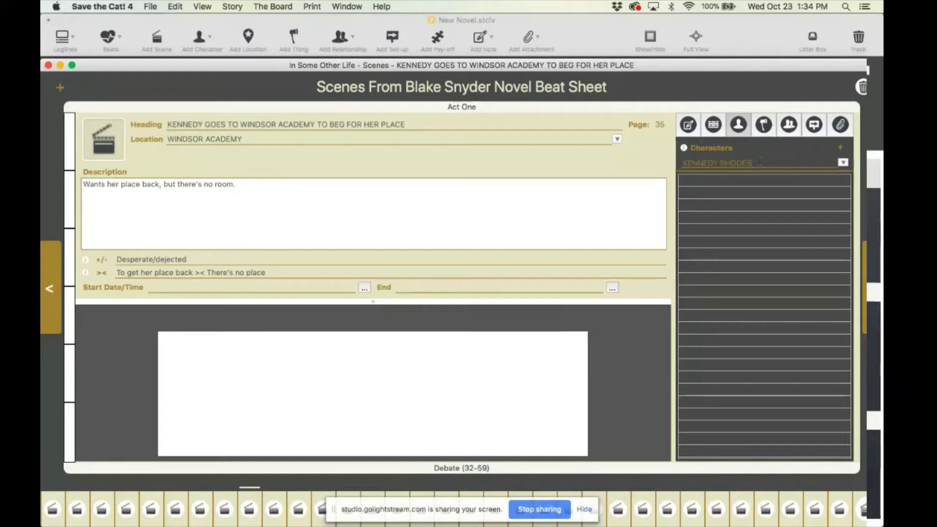
pyautogui.click(843, 162)
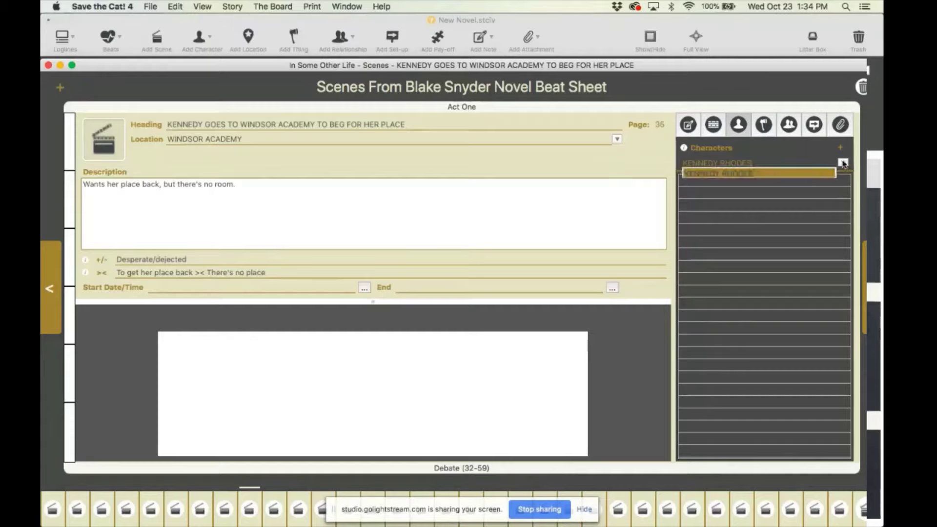
pyautogui.click(795, 174)
pyautogui.click(840, 148)
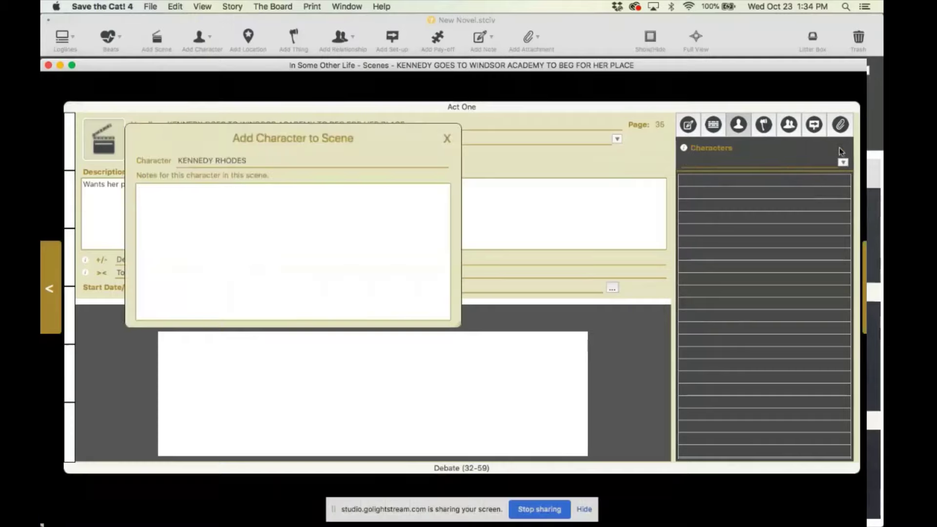
pyautogui.click(447, 139)
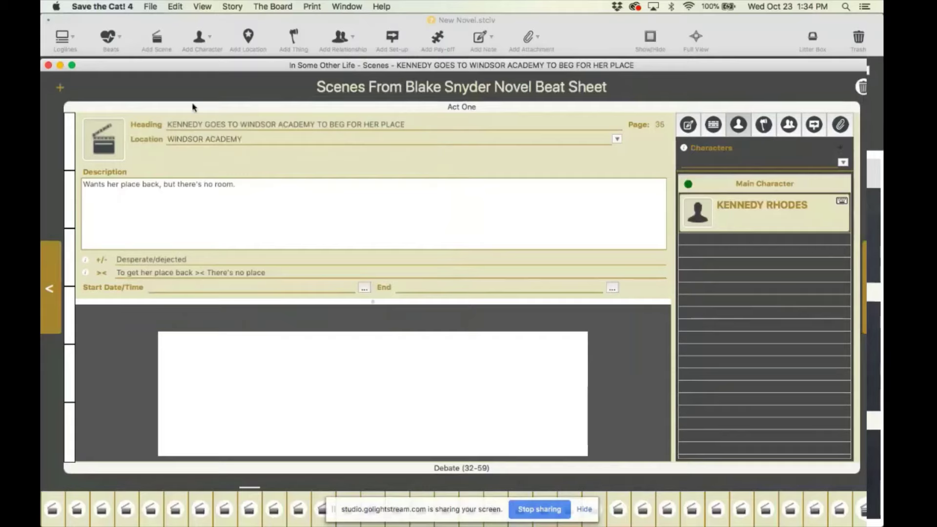
# Close the scene and list the novel's characters, showing KENNEDY RHODES as Main Character.
pyautogui.click(48, 66)
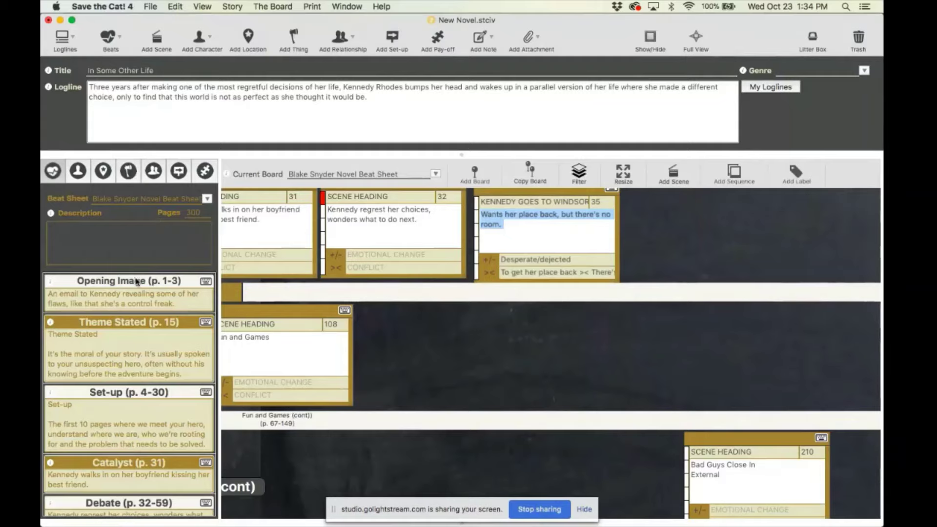
pyautogui.scroll(-1, 137, 281)
pyautogui.scroll(1, 138, 281)
pyautogui.click(79, 172)
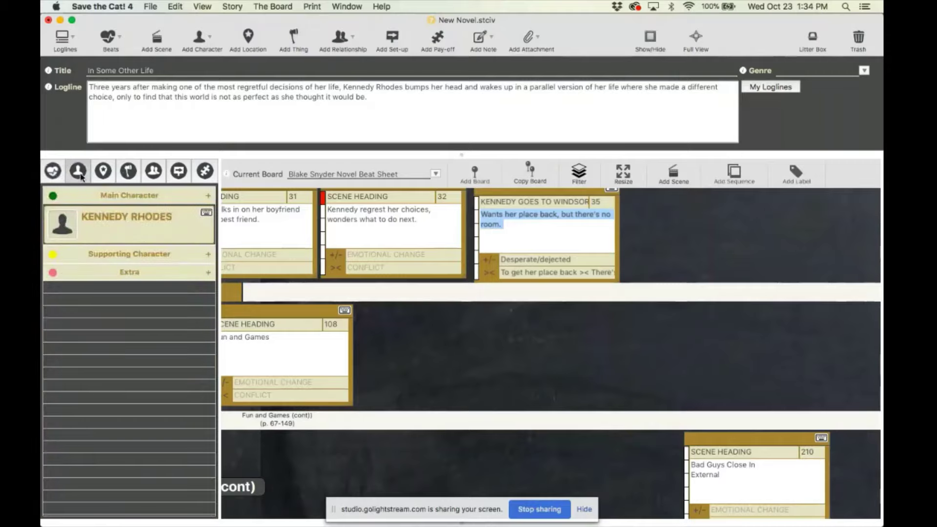
# Open Kennedy Rhodes's character sheet, set age 17, and review Description, Wants, Needs, Six Things.
pyautogui.doubleClick(132, 221)
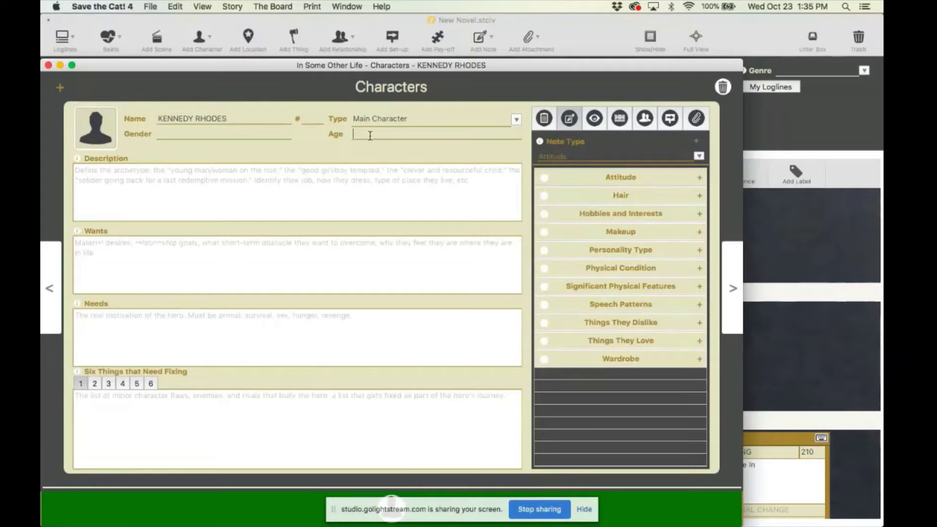
pyautogui.write('17')
pyautogui.click(235, 179)
pyautogui.click(124, 264)
pyautogui.click(106, 327)
pyautogui.click(125, 410)
pyautogui.click(98, 385)
pyautogui.click(122, 383)
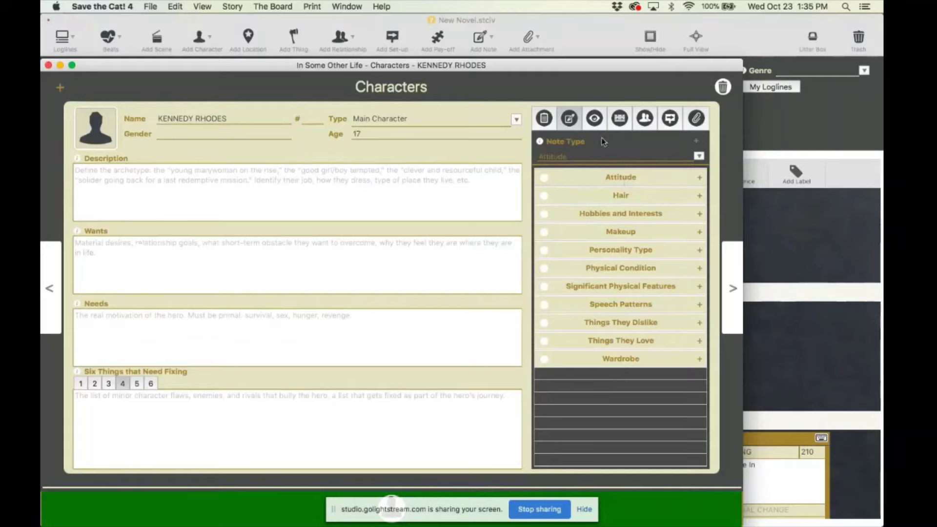
# View Kennedy's beats, then her relationship types such as Adversarial, Cooperative and Family.
pyautogui.click(621, 121)
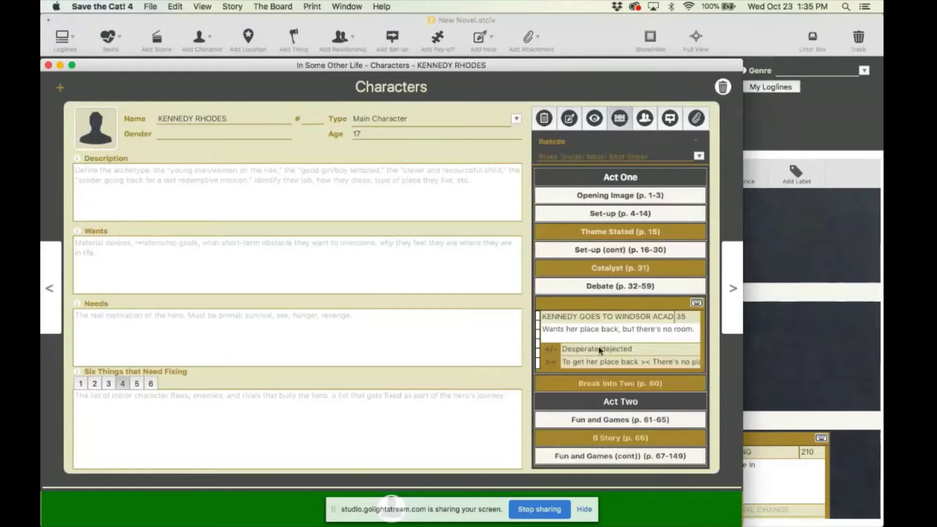
pyautogui.scroll(-1, 602, 332)
pyautogui.scroll(1, 603, 332)
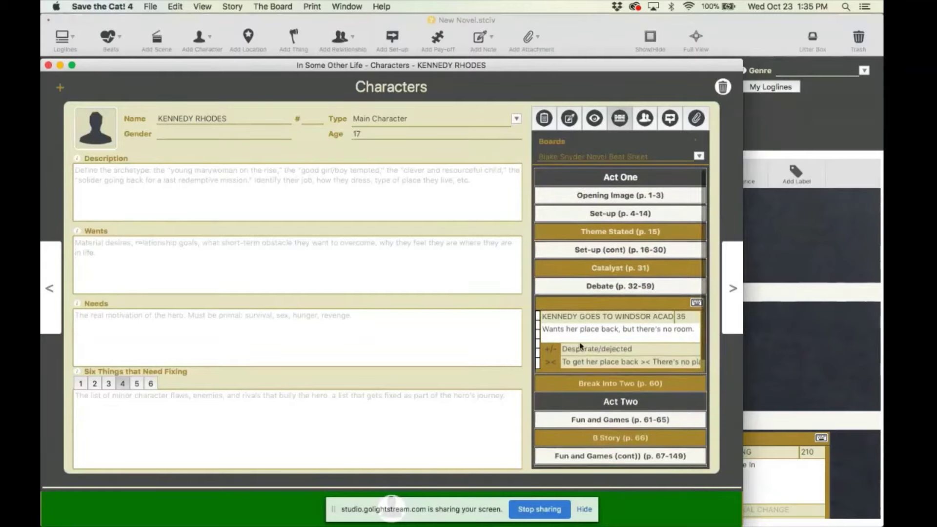
pyautogui.click(643, 124)
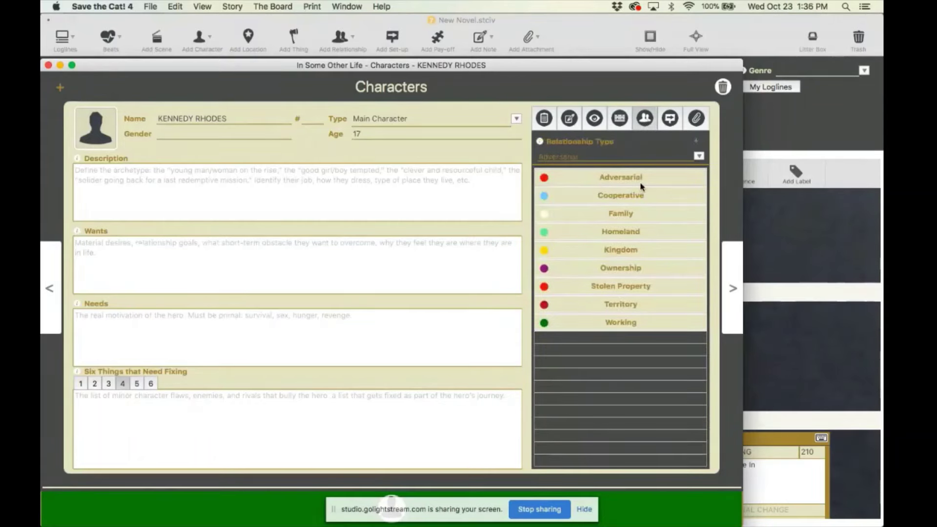
# Close the character sheet and open the WINDSOR ACADEMY location sheet.
pyautogui.click(48, 66)
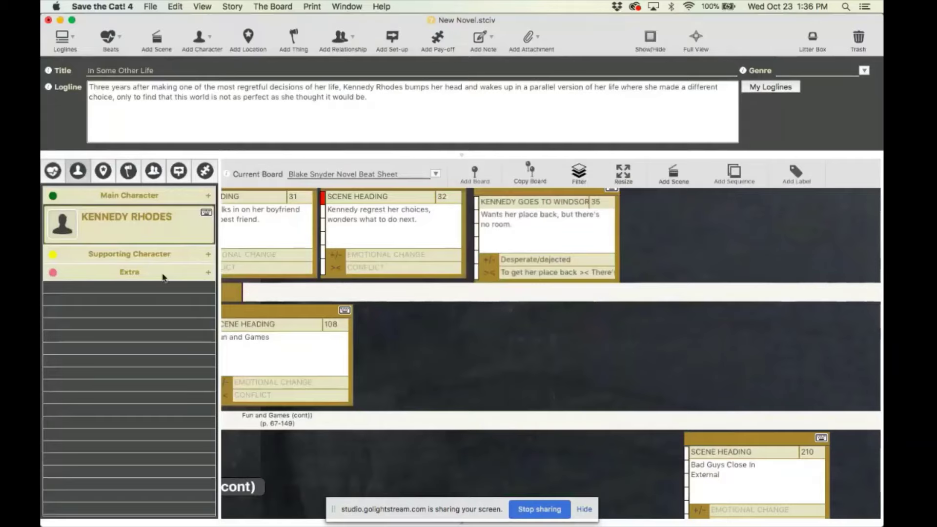
pyautogui.click(106, 177)
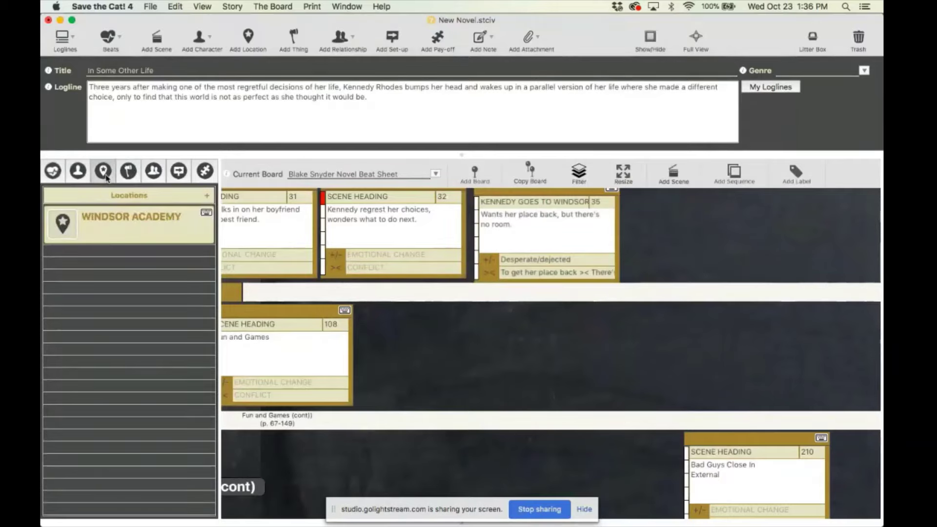
pyautogui.doubleClick(133, 228)
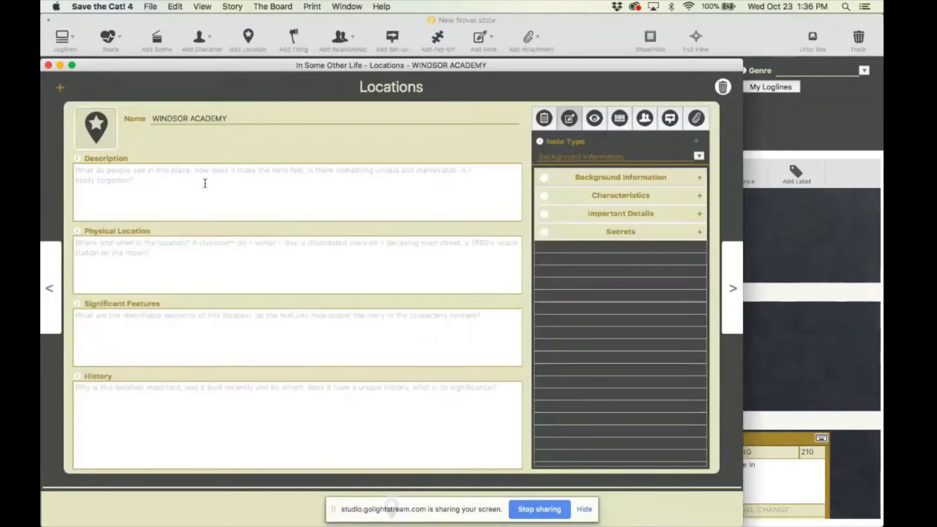
# Review Windsor Academy's Attachments and Boards, then its fact types like Address, Climate and Size.
pyautogui.click(135, 250)
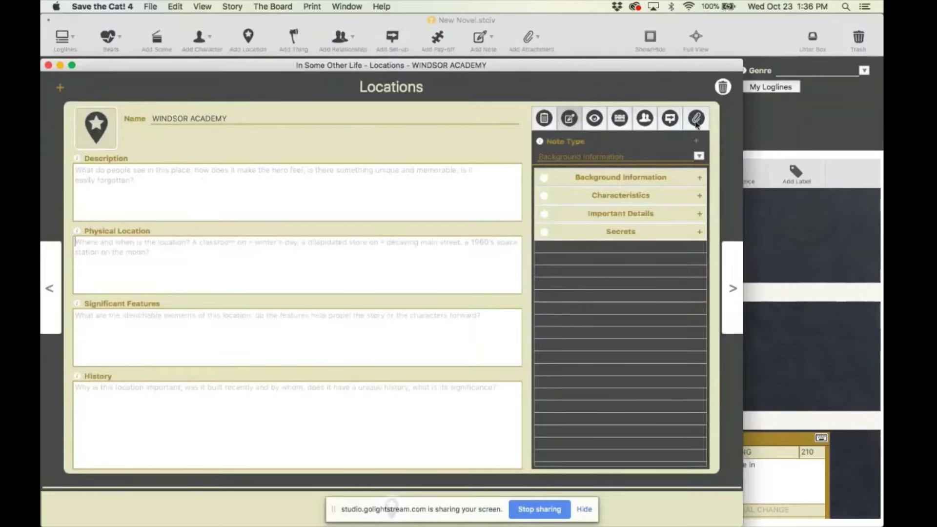
pyautogui.click(696, 119)
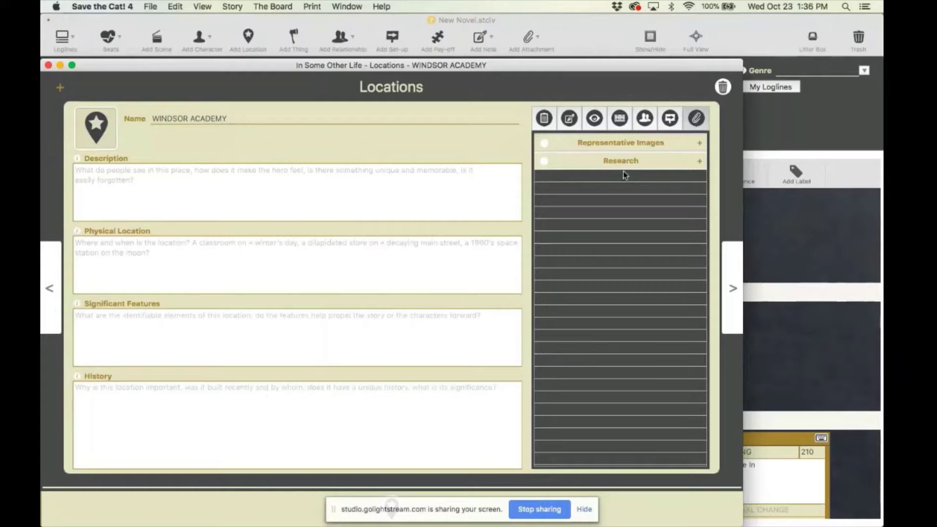
pyautogui.click(621, 121)
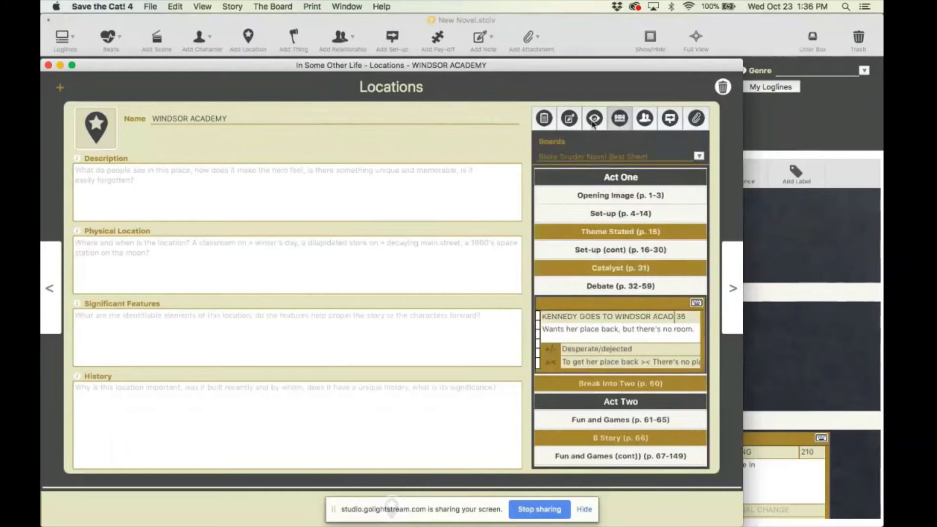
pyautogui.click(545, 119)
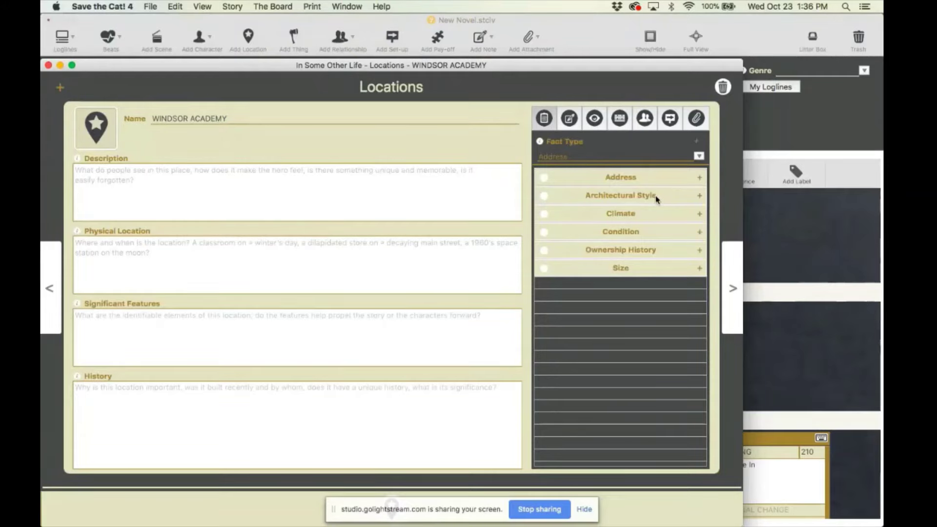
# Close the Windsor Academy location sheet and scroll the board back to its start.
pyautogui.click(48, 65)
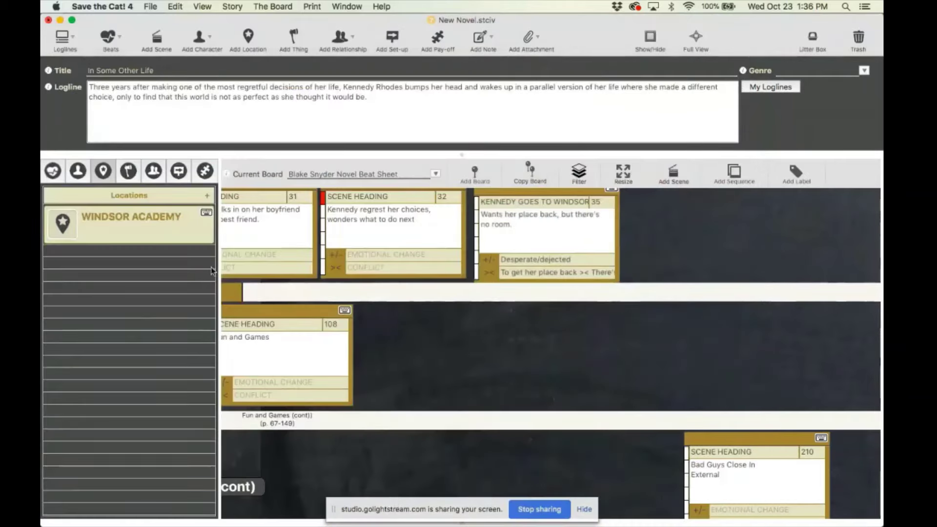
pyautogui.hscroll(-5, 393, 273)
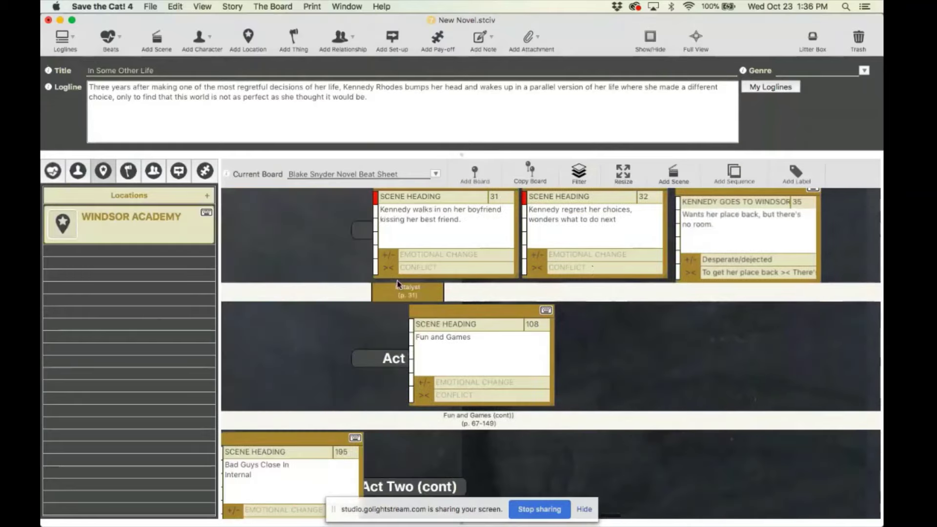
pyautogui.hscroll(-5, 397, 283)
pyautogui.hscroll(-5, 398, 284)
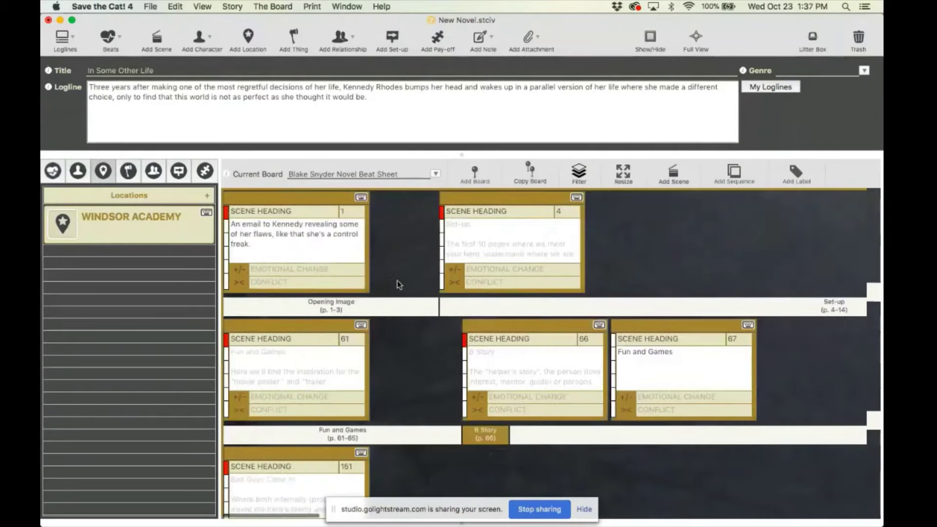
# Open the sample novel The Geography of Lost Things via Help > Download Sample Files > Novels.
pyautogui.click(335, 7)
pyautogui.moveTo(382, 6)
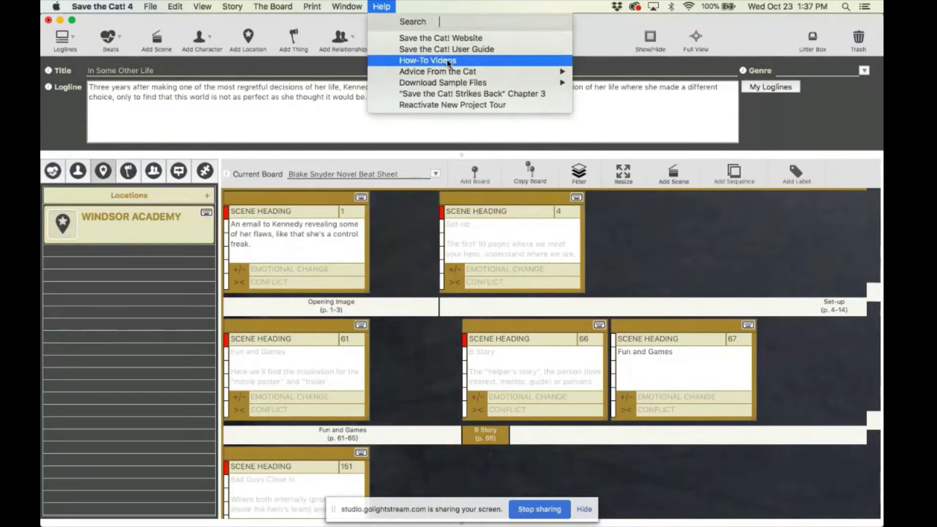
pyautogui.moveTo(449, 84)
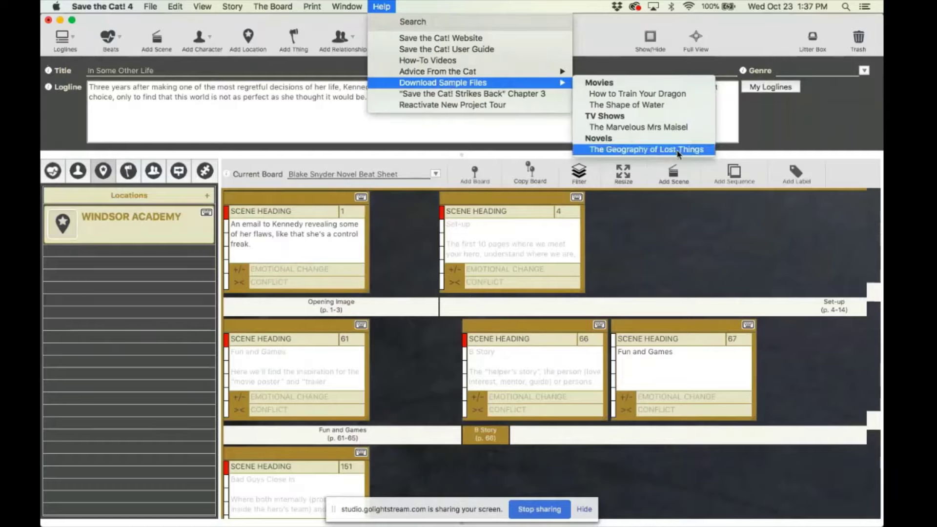
pyautogui.click(678, 150)
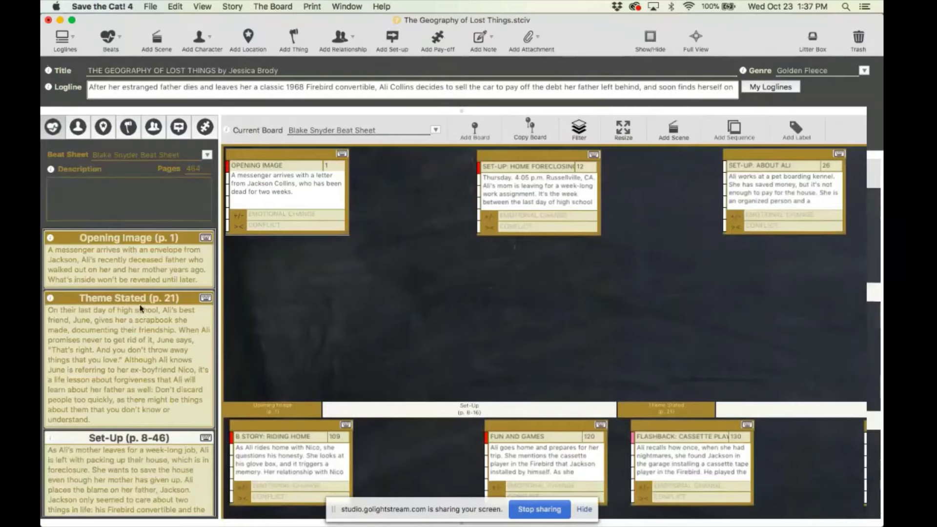
pyautogui.scroll(-10, 140, 309)
pyautogui.scroll(10, 140, 308)
pyautogui.hscroll(5, 344, 287)
pyautogui.scroll(-10, 343, 285)
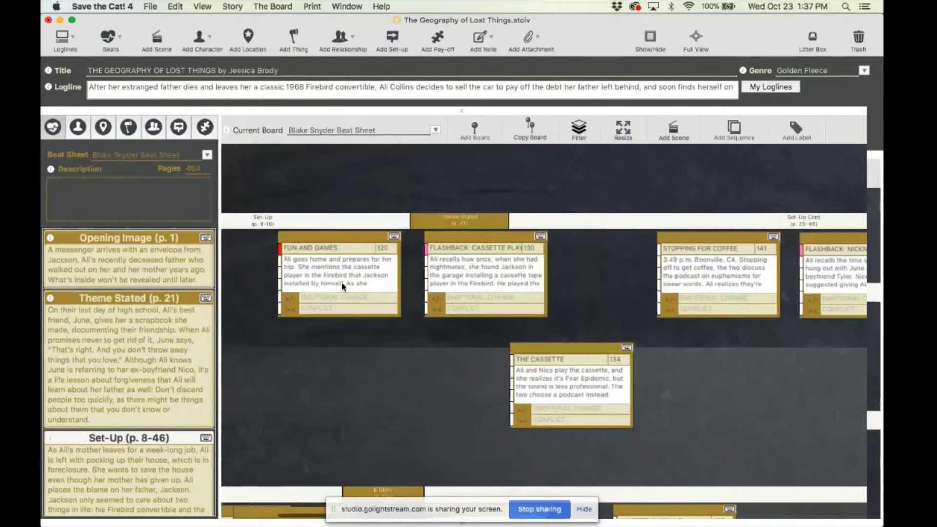
pyautogui.scroll(10, 341, 282)
pyautogui.hscroll(-5, 341, 283)
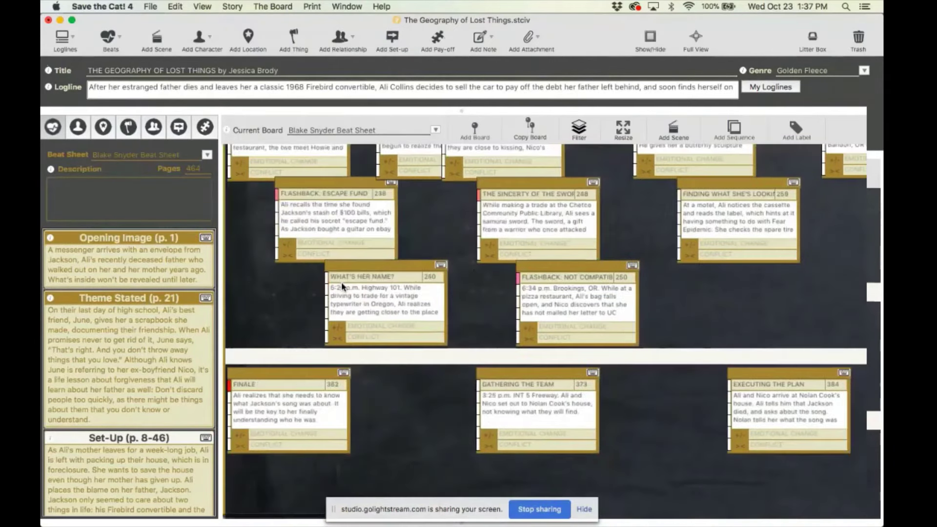
pyautogui.click(79, 127)
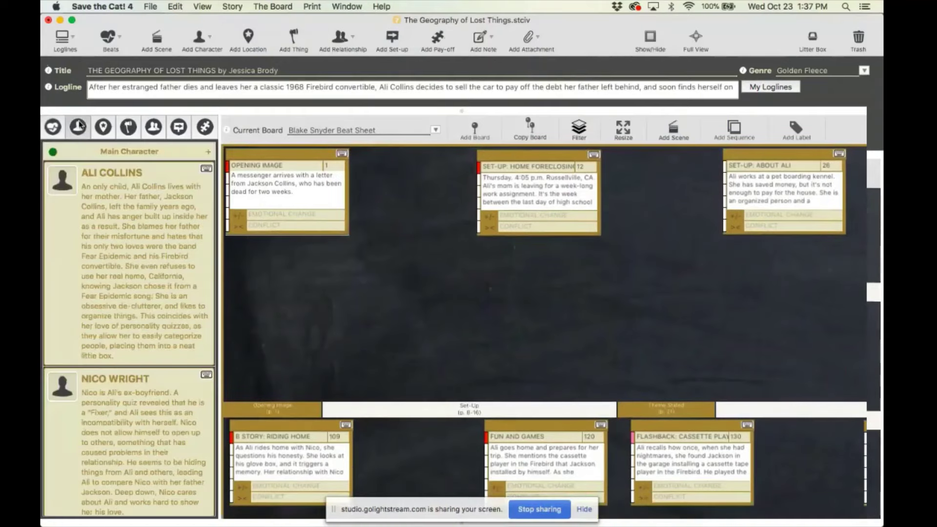
pyautogui.click(104, 129)
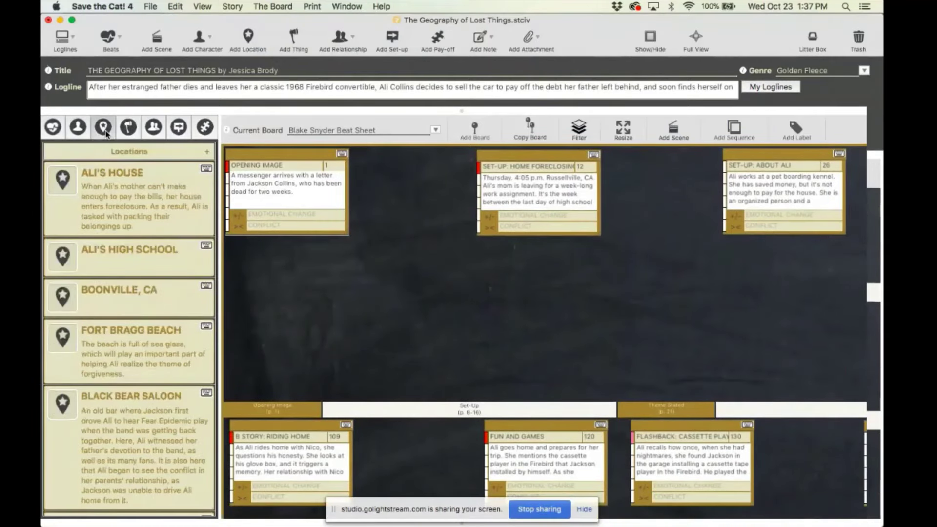
pyautogui.click(54, 128)
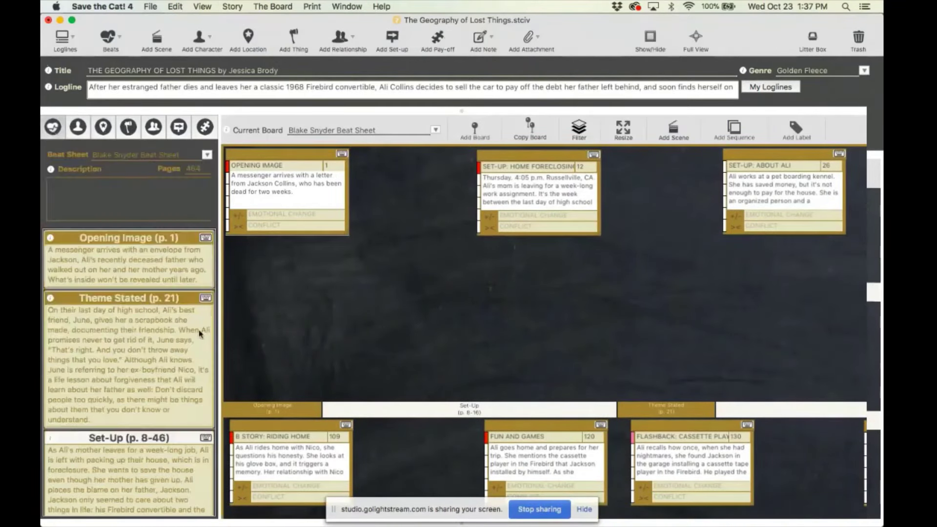